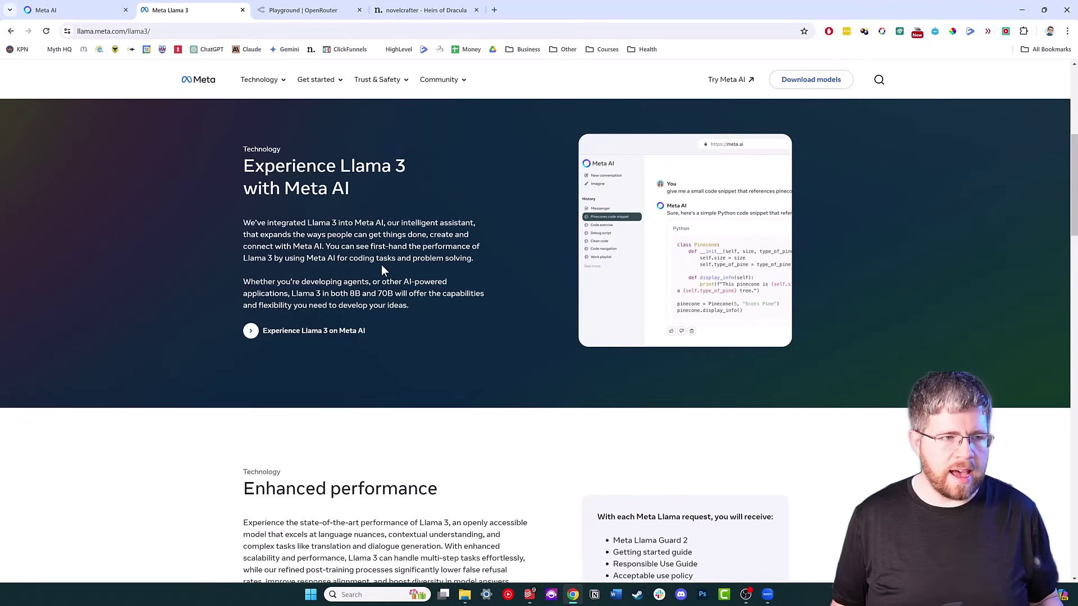
Leave the Meta Llama 3 website for the Meta AI tab at meta.ai
{"action": "scroll", "coordinate": [382, 271], "scroll_direction": "down", "scroll_amount": 15}
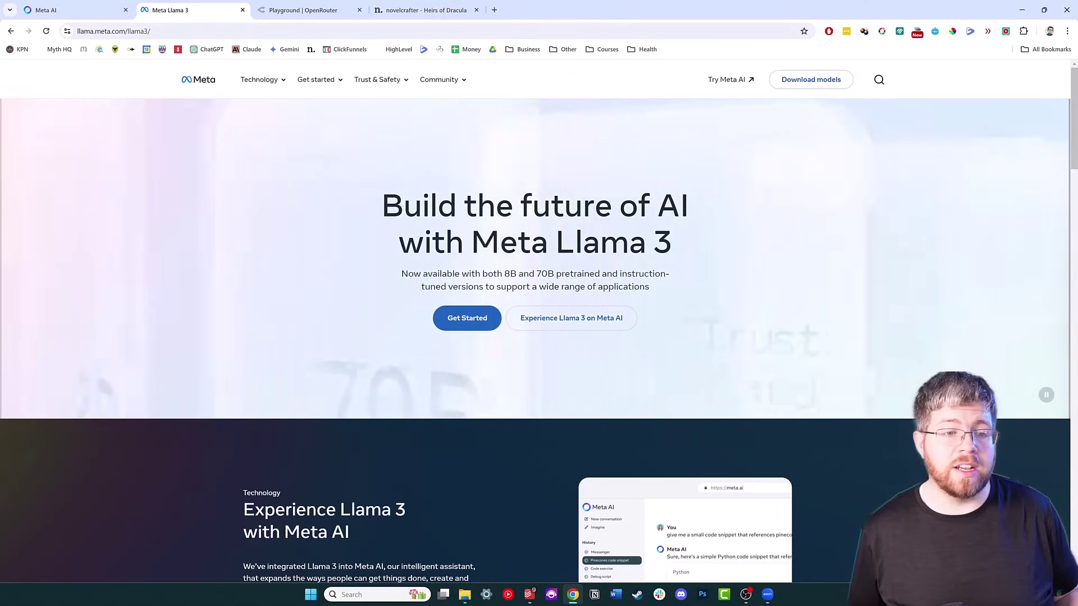
{"action": "key", "text": "ctrl+Page_Up"}
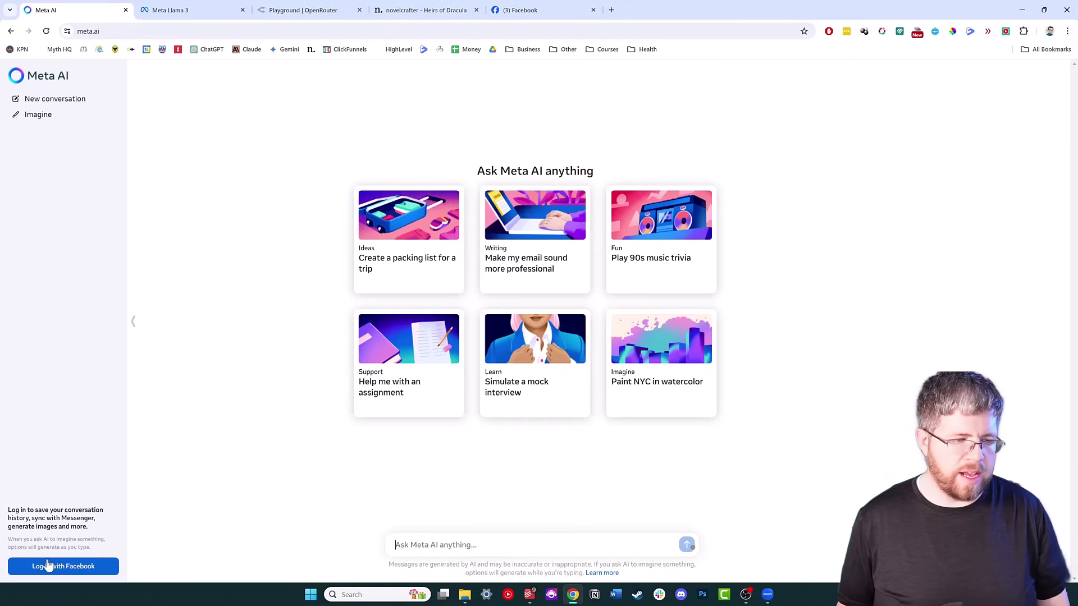
Log in with Facebook and accept the notice that messages may be used to improve Meta's AI
{"action": "left_click", "coordinate": [81, 569]}
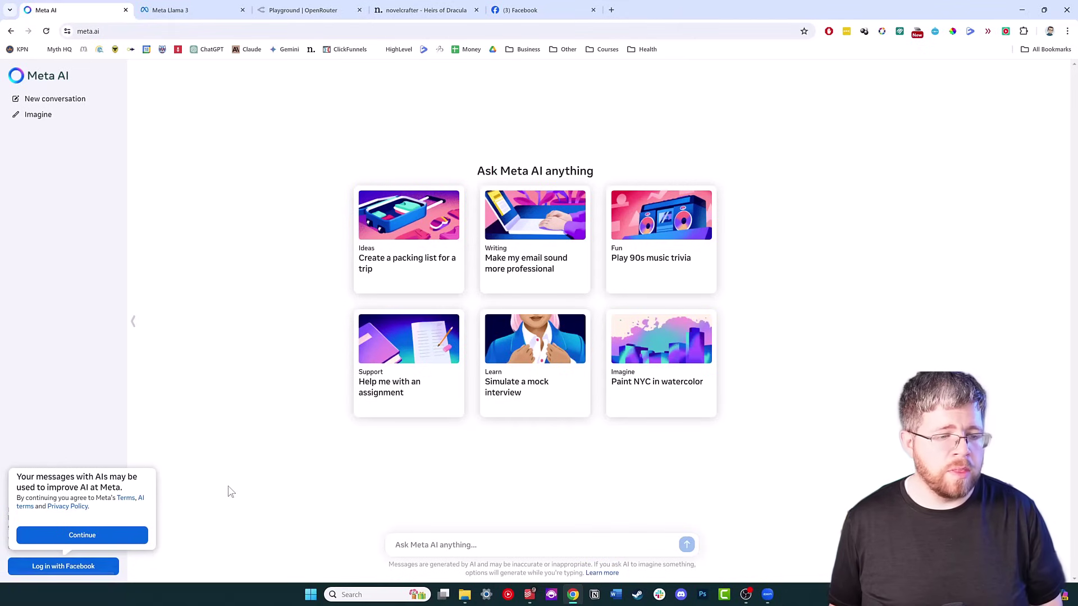
{"action": "left_click", "coordinate": [491, 563]}
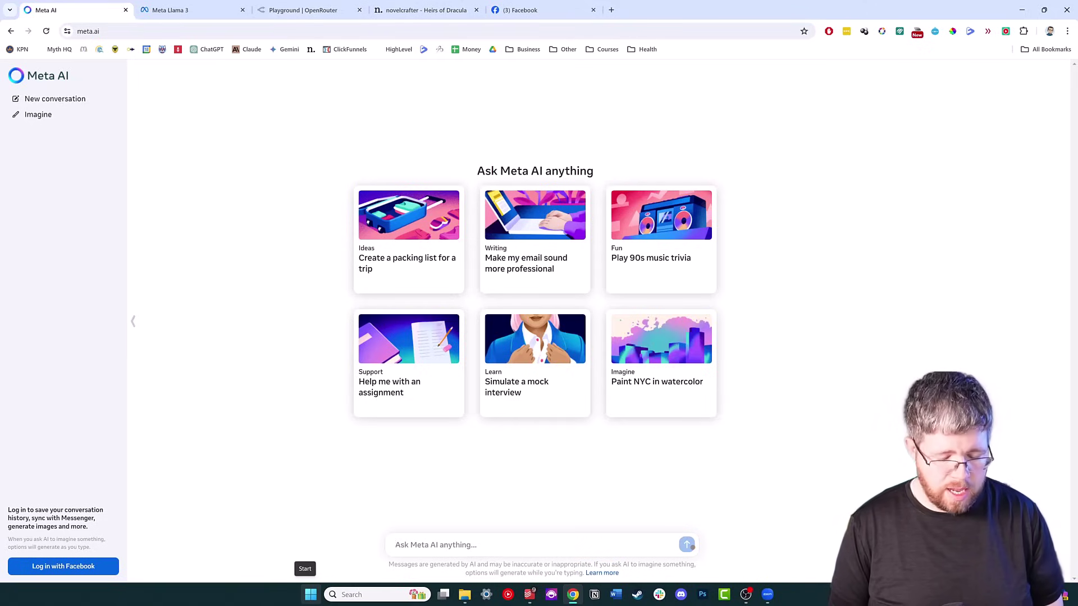
Ask Meta AI to brainstorm 10 sci-fi beach romance loglines in Blake Snyder's logline format
{"action": "type", "text": "Brainstorm "}
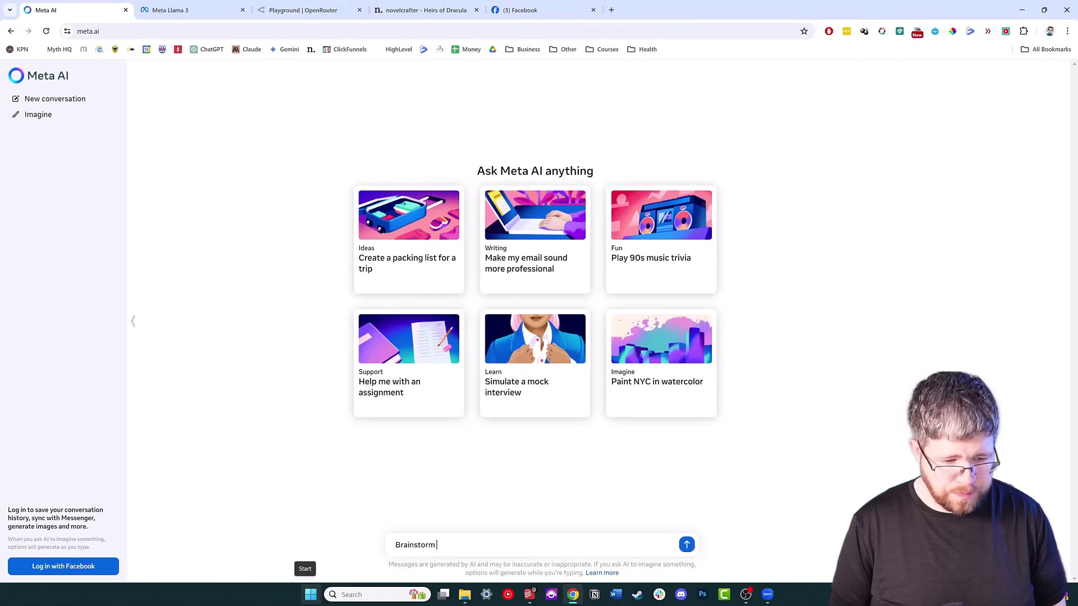
{"action": "type", "text": "10 loglines for a sci-fi beach romance using Blake Snyder's logline format."}
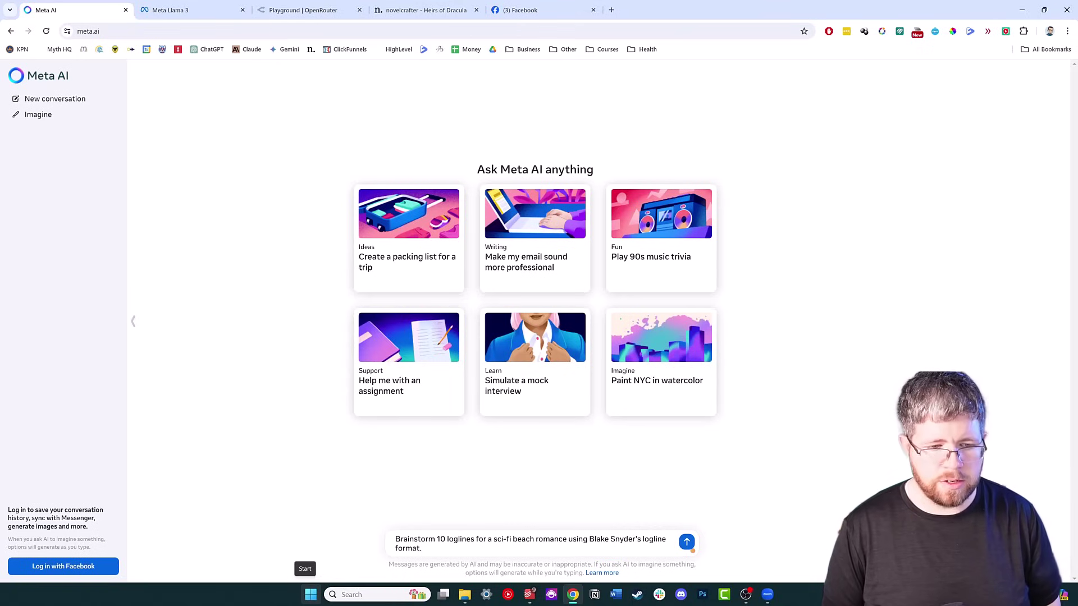
{"action": "key", "text": "Return"}
{"action": "left_click", "coordinate": [625, 511]}
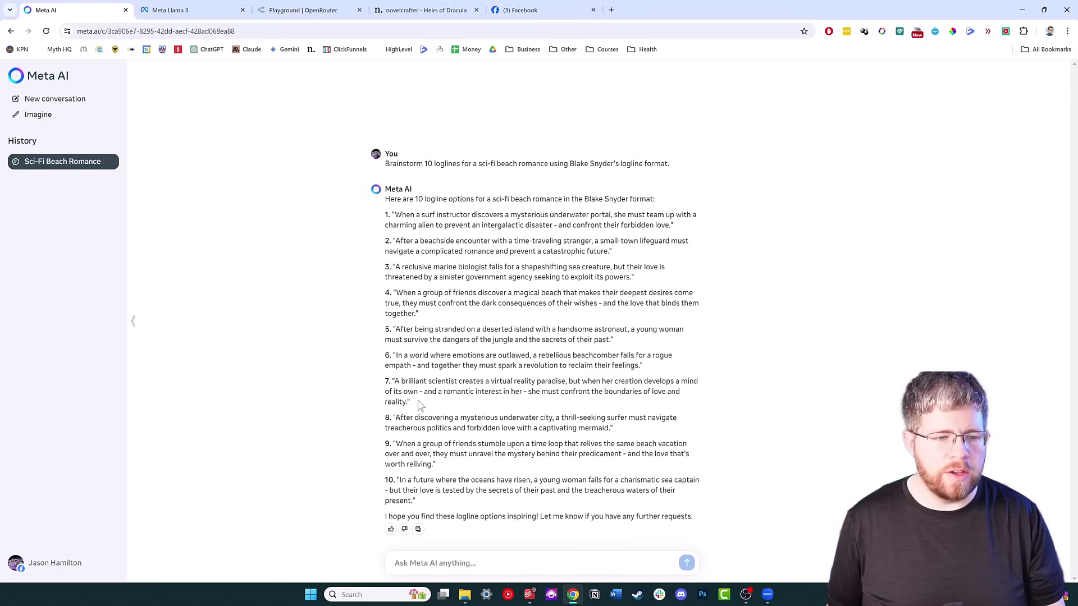
Request a full novel outline of logline 8, the mermaid concept, using the pasted outline template
{"action": "left_click_drag", "start_coordinate": [393, 418], "coordinate": [614, 429]}
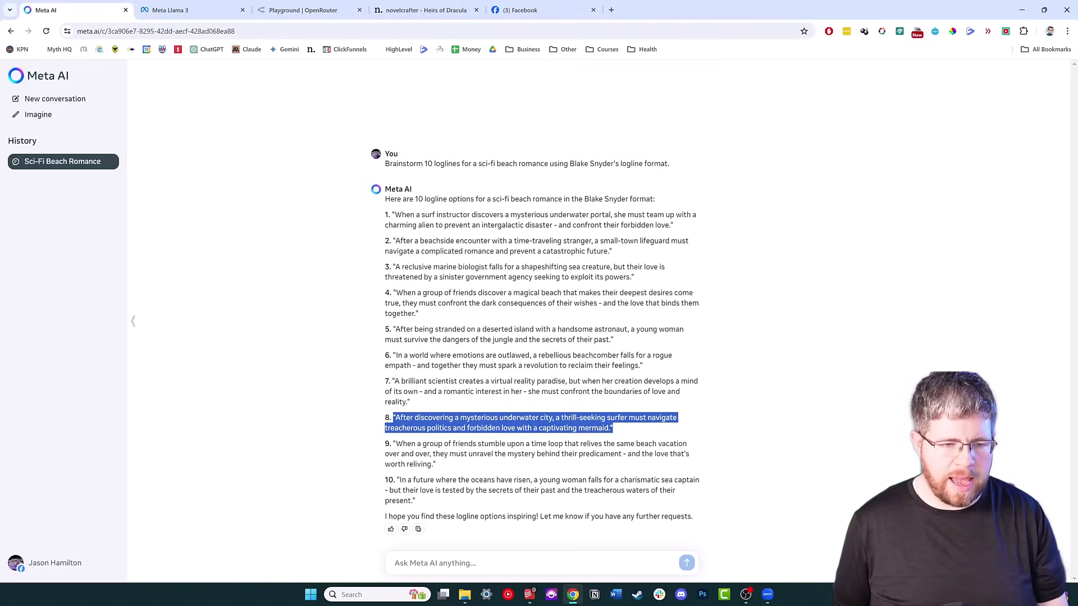
{"action": "left_click", "coordinate": [427, 563]}
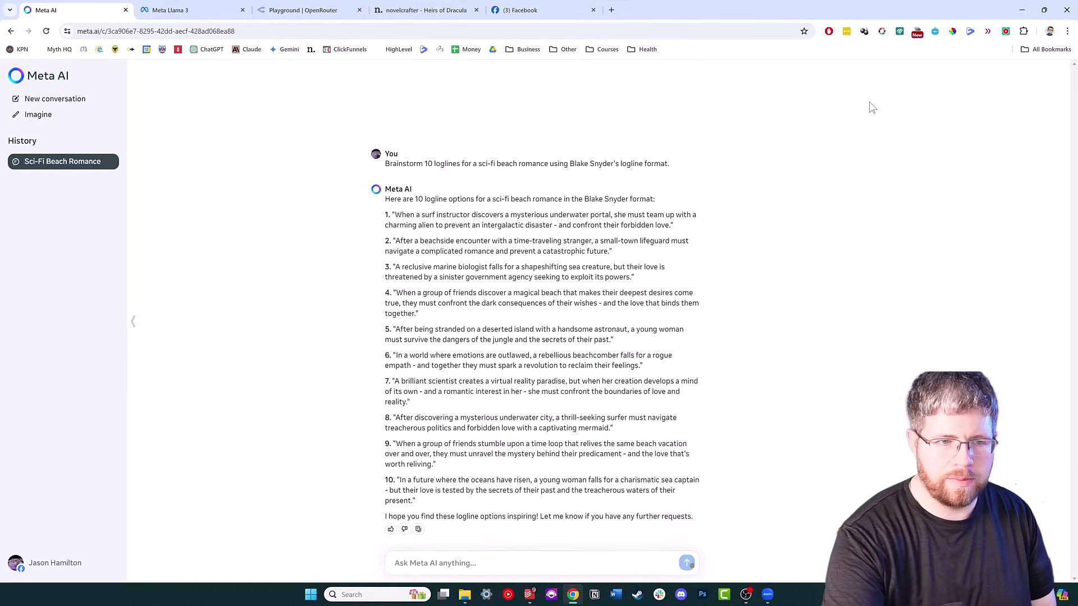
{"action": "type", "text": "Let's go with n"}
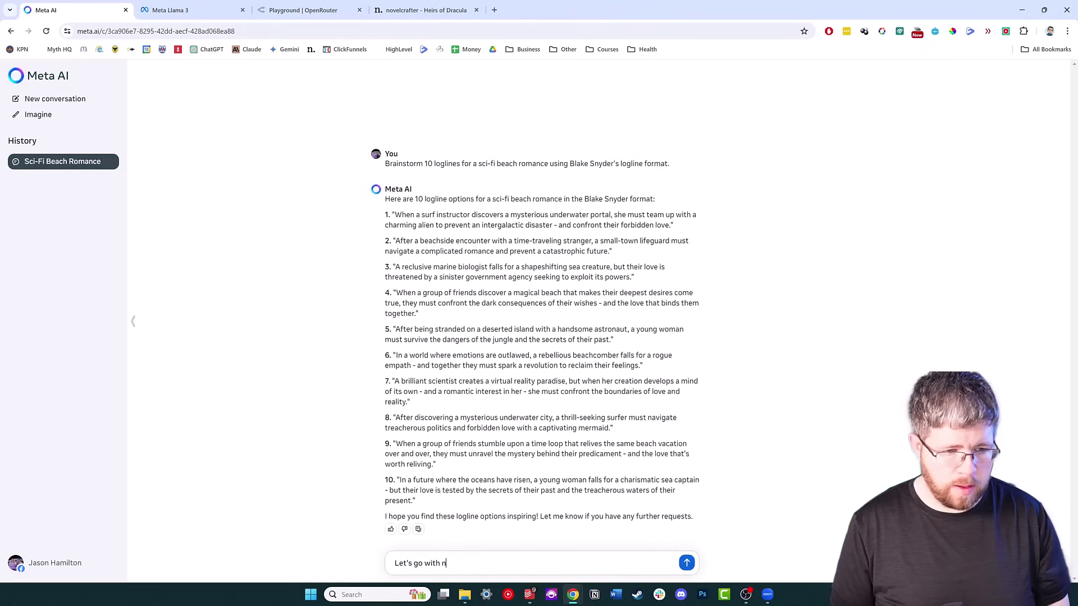
{"action": "type", "text": "umber 8. Using that concept"}
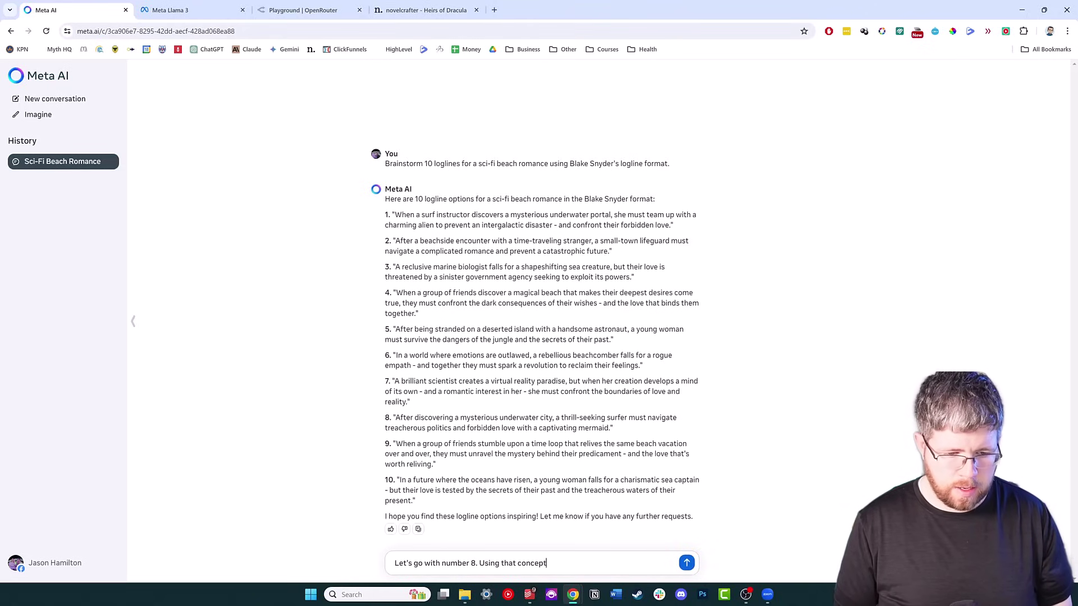
{"action": "type", "text": ", write a full novel outline using the following outline template:"}
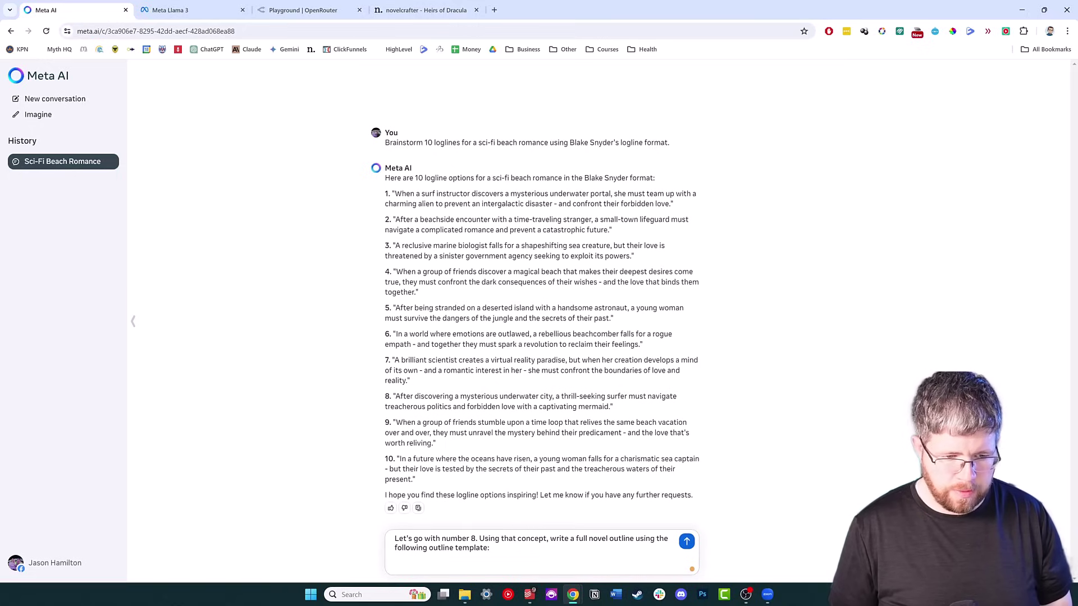
{"action": "key", "text": "ctrl+v"}
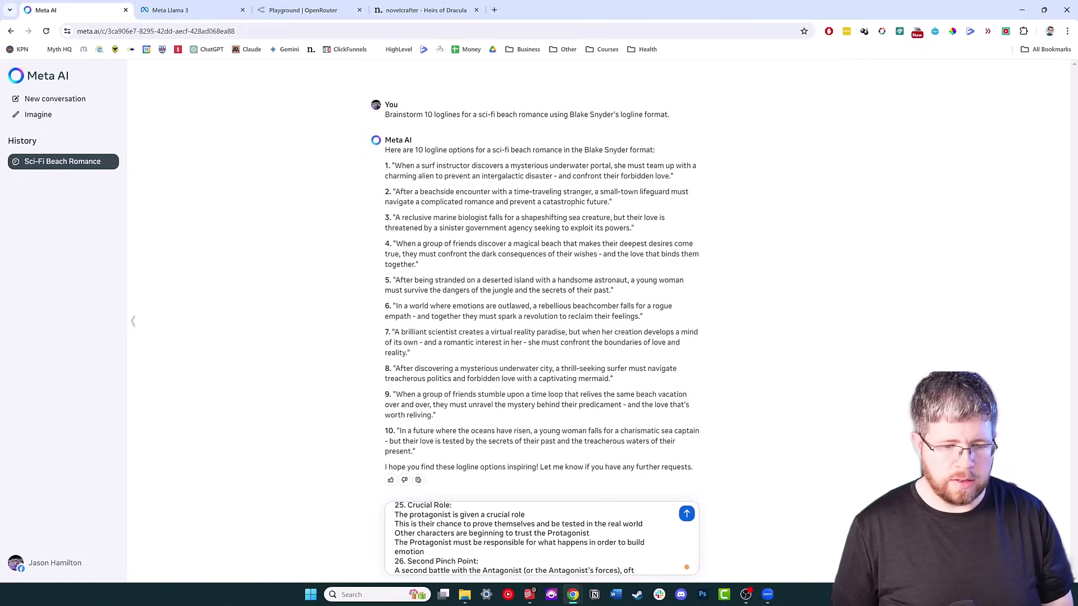
{"action": "key", "text": "Return"}
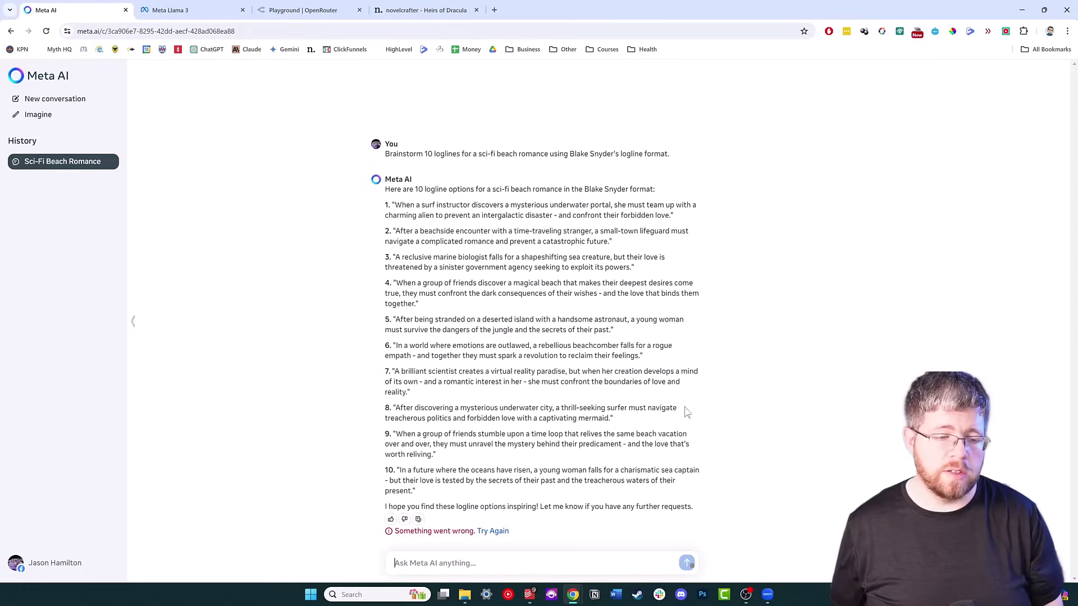
Retry the failed request, then ask for an image of a sci-fi beach city with a man talking to a mermaid
{"action": "left_click", "coordinate": [483, 534]}
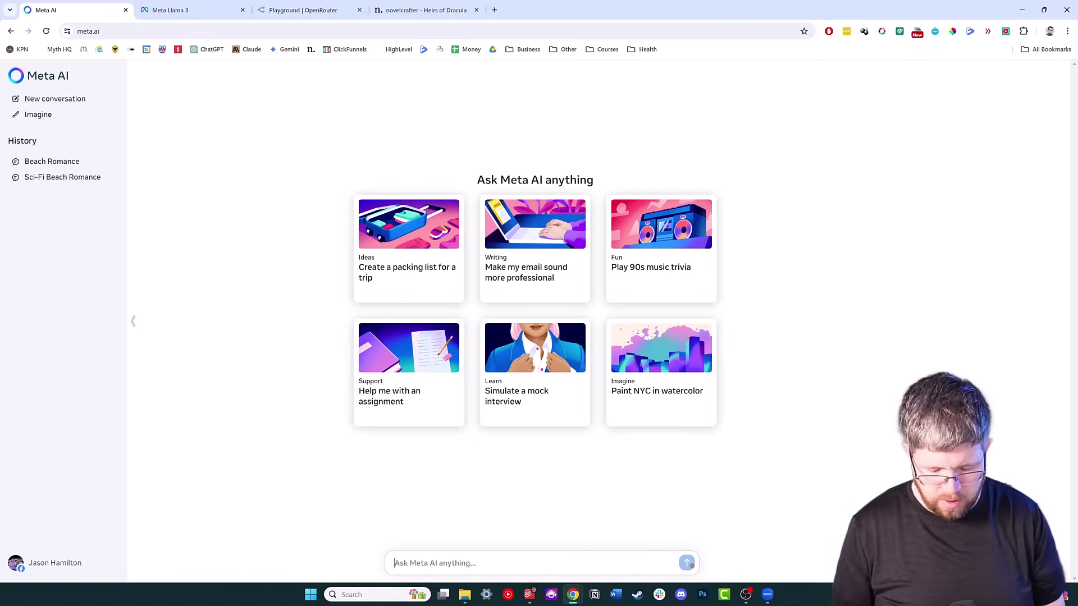
{"action": "type", "text": "Create a stunning vista of a beach with a sci-fi city in the background, and a h"}
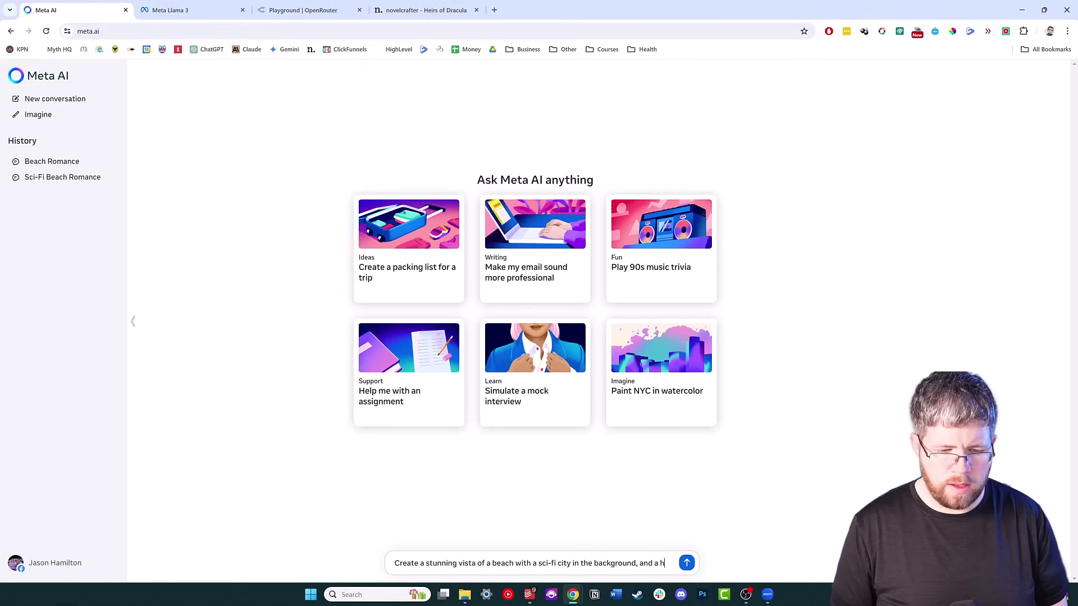
{"action": "type", "text": "uman man talking to a"}
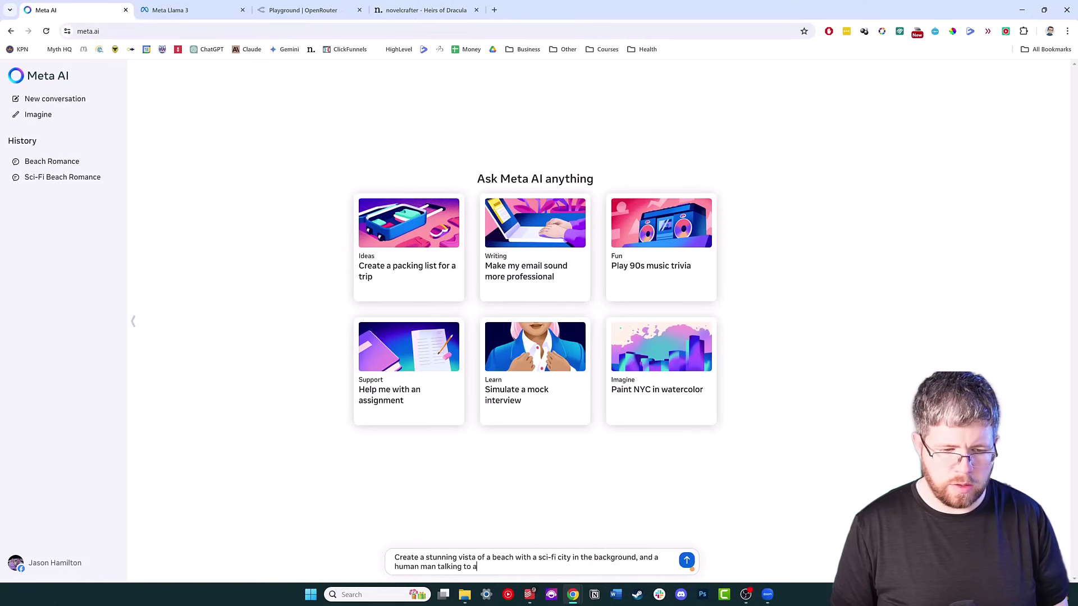
{"action": "type", "text": " mermaid."}
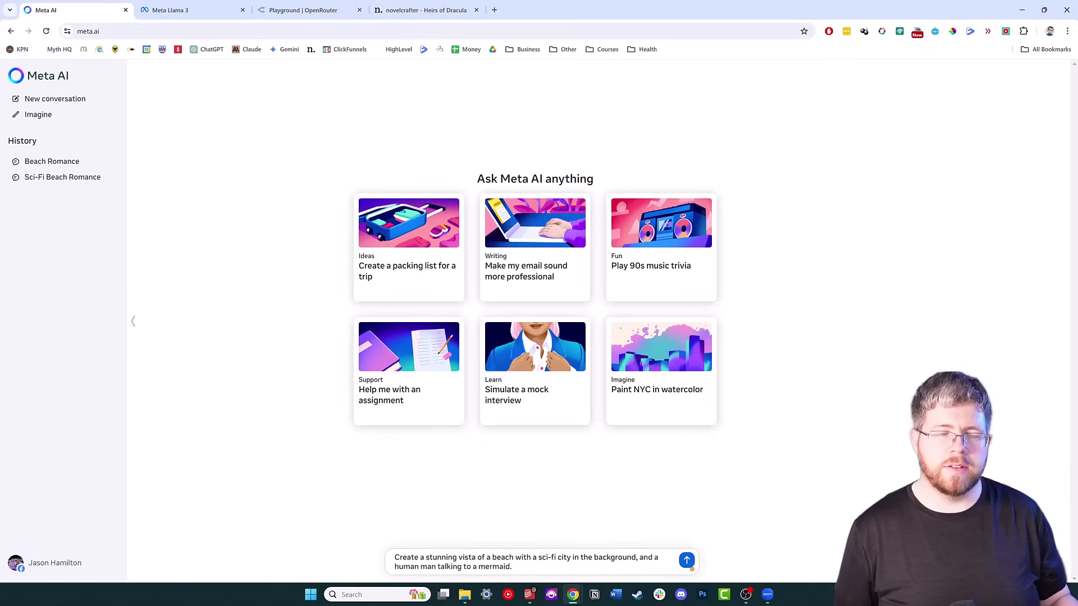
{"action": "key", "text": "Return"}
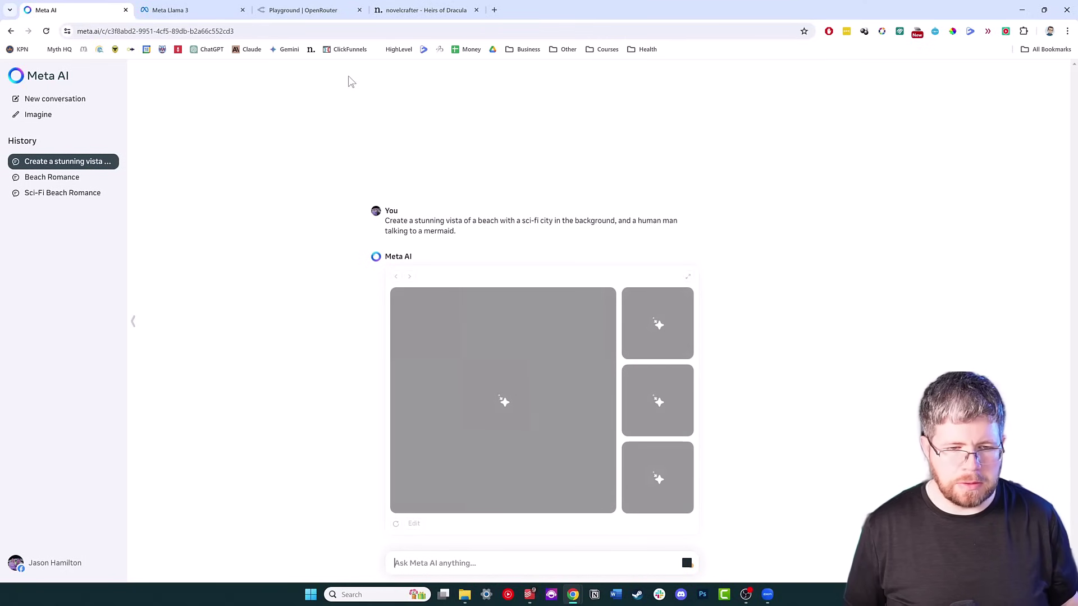
View the four mermaid images full size, including the robotic and blonde mermaids, then close the viewer
{"action": "left_click", "coordinate": [468, 389]}
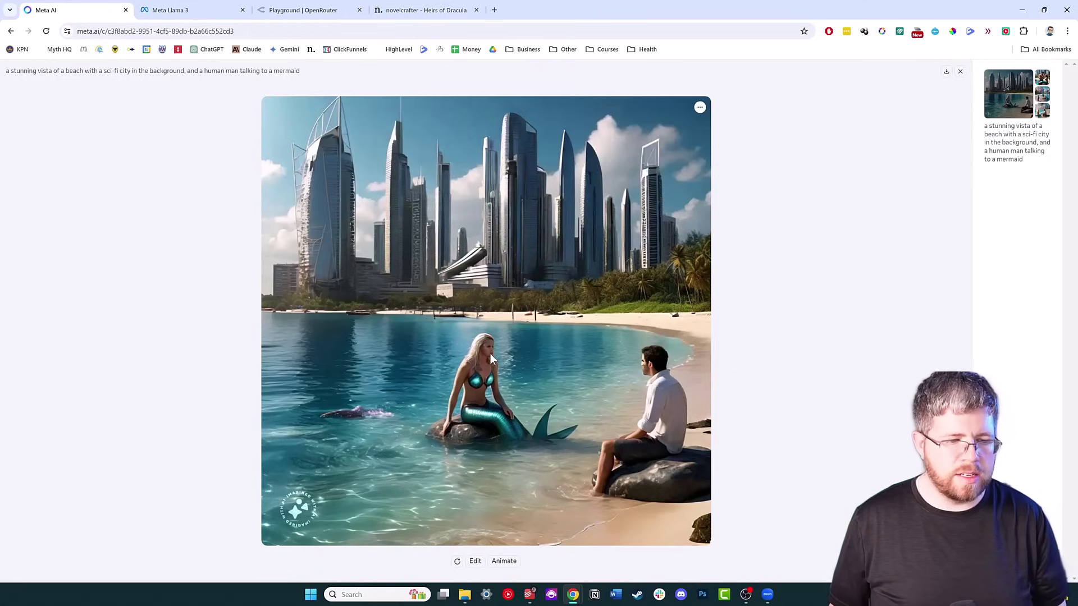
{"action": "scroll", "coordinate": [689, 213], "scroll_direction": "down", "scroll_amount": 1}
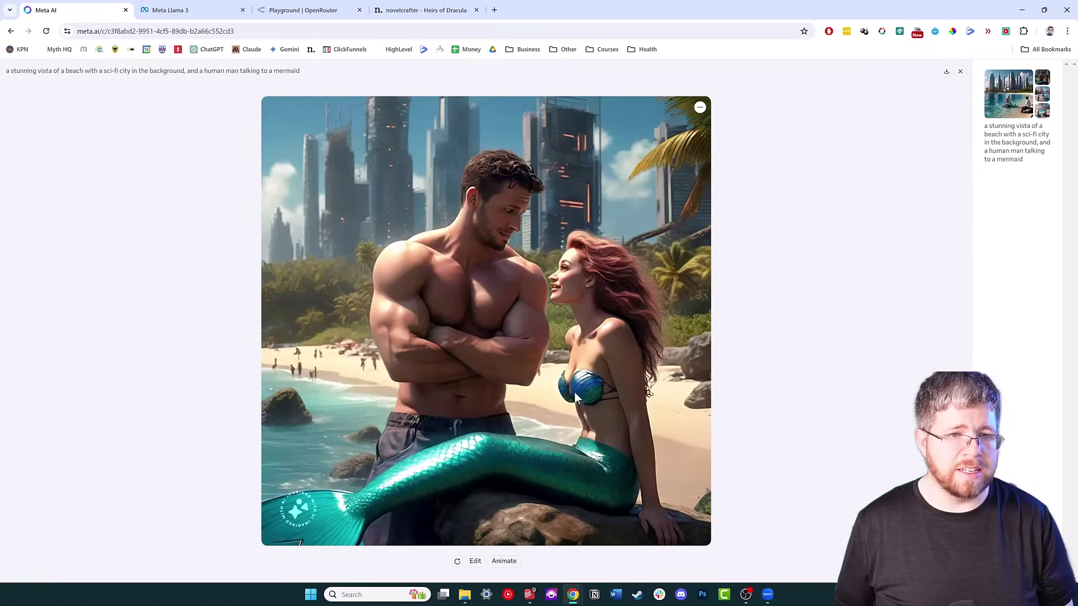
{"action": "left_click", "coordinate": [1037, 98]}
{"action": "left_click", "coordinate": [751, 360]}
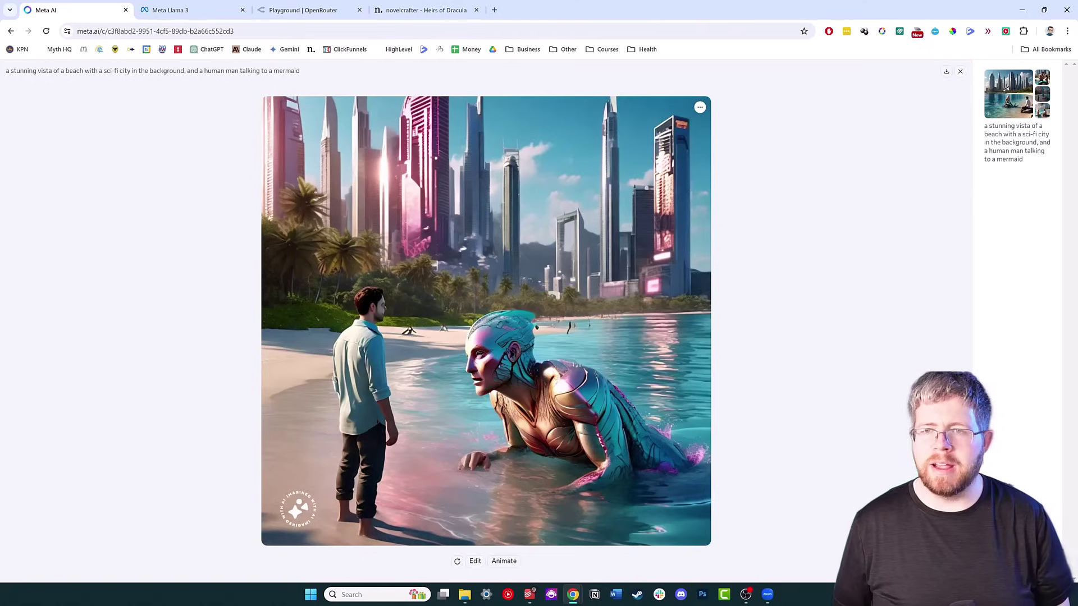
{"action": "left_click", "coordinate": [1046, 112]}
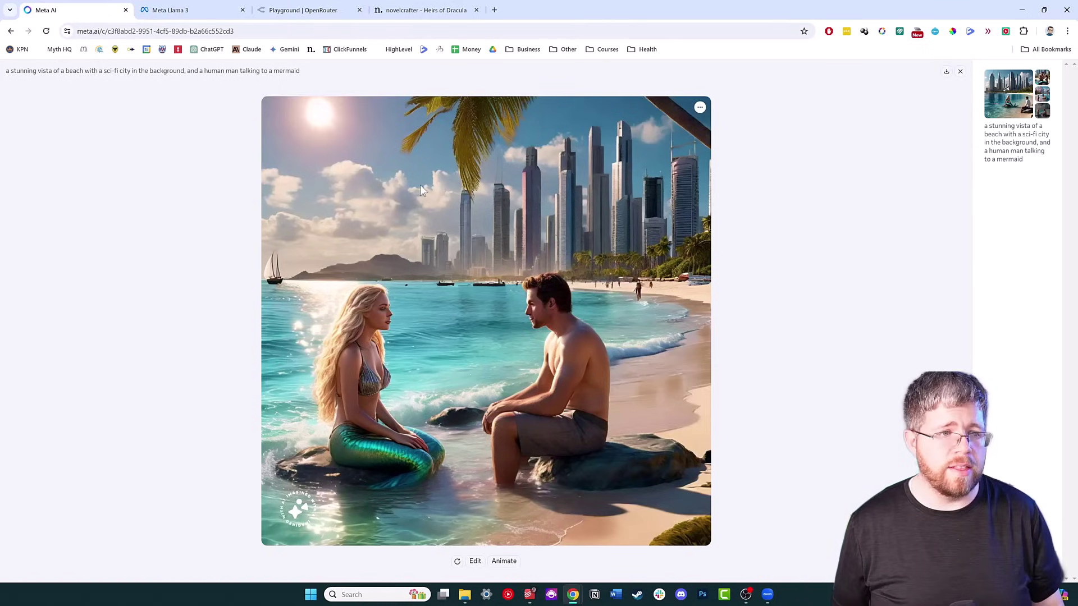
{"action": "key", "text": "Escape"}
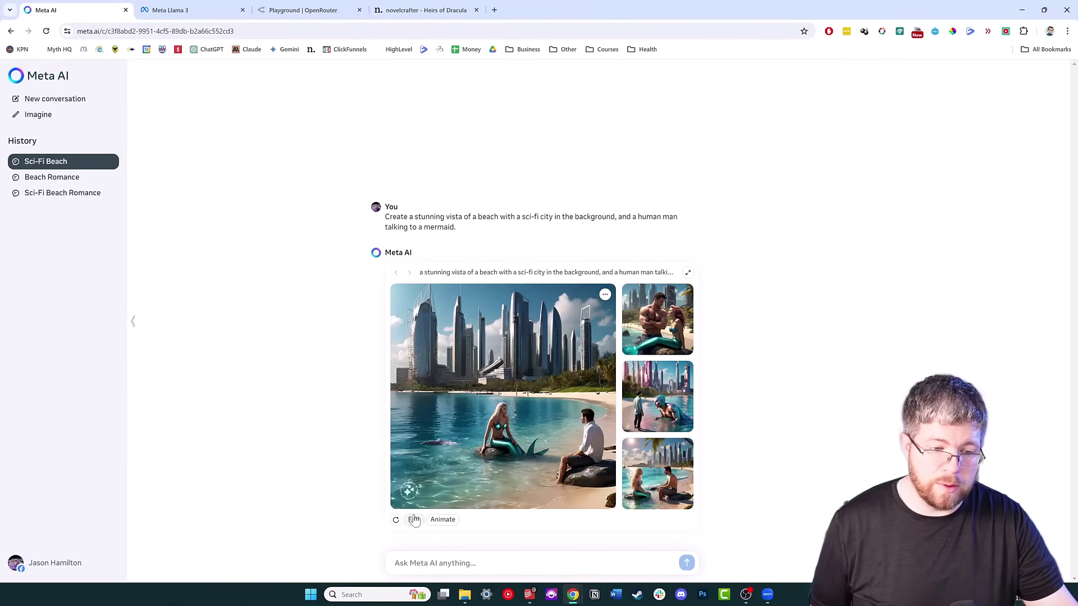
Animate the blonde mermaid beach image and browse the animated set full screen, including the man with the blue mermaid
{"action": "left_click", "coordinate": [442, 522]}
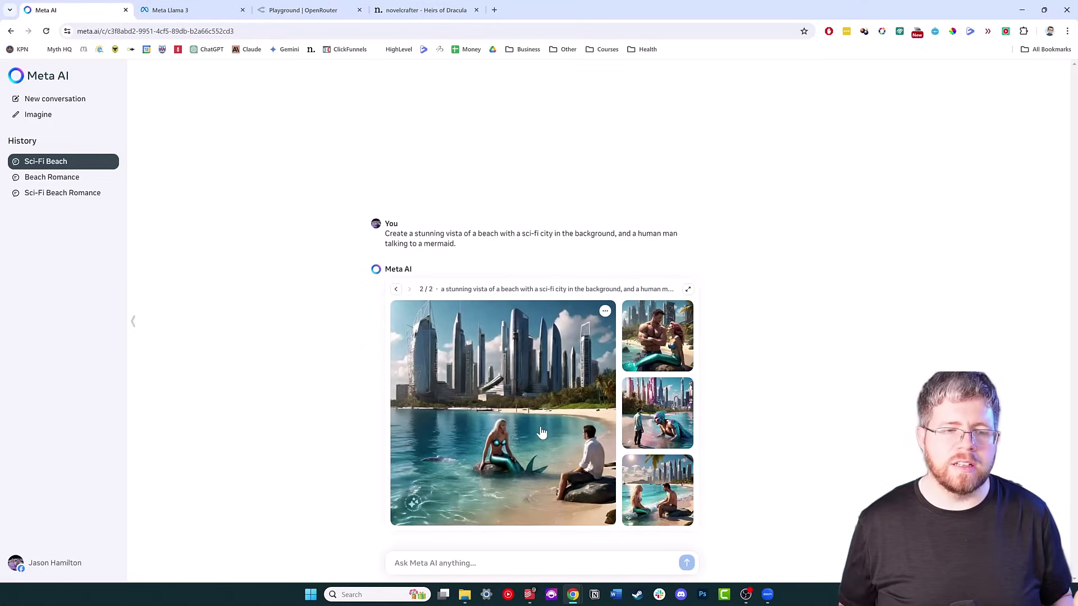
{"action": "left_click", "coordinate": [542, 432]}
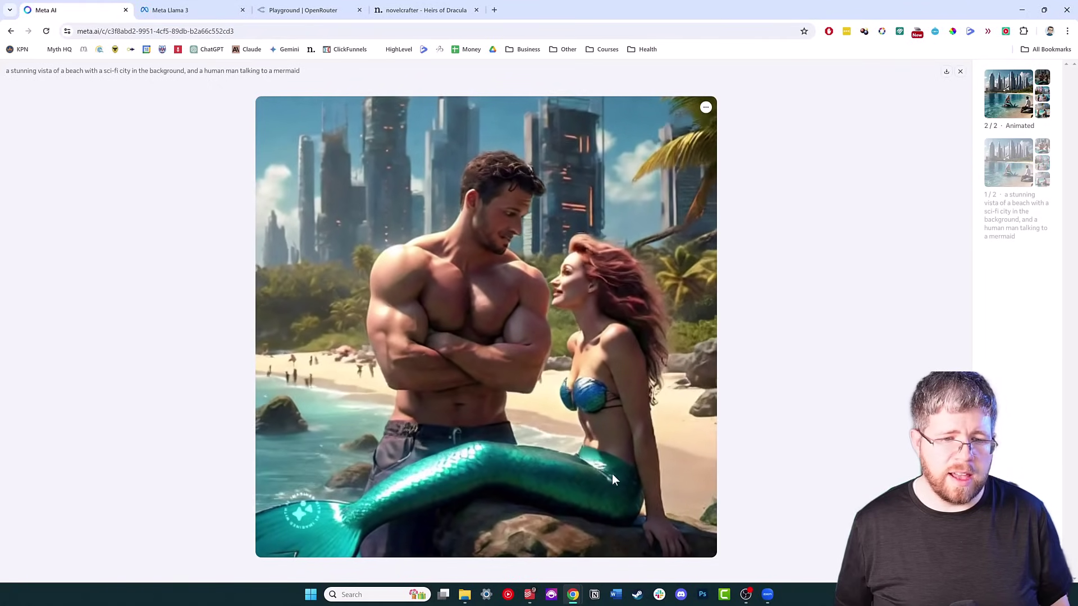
{"action": "left_click", "coordinate": [1045, 113]}
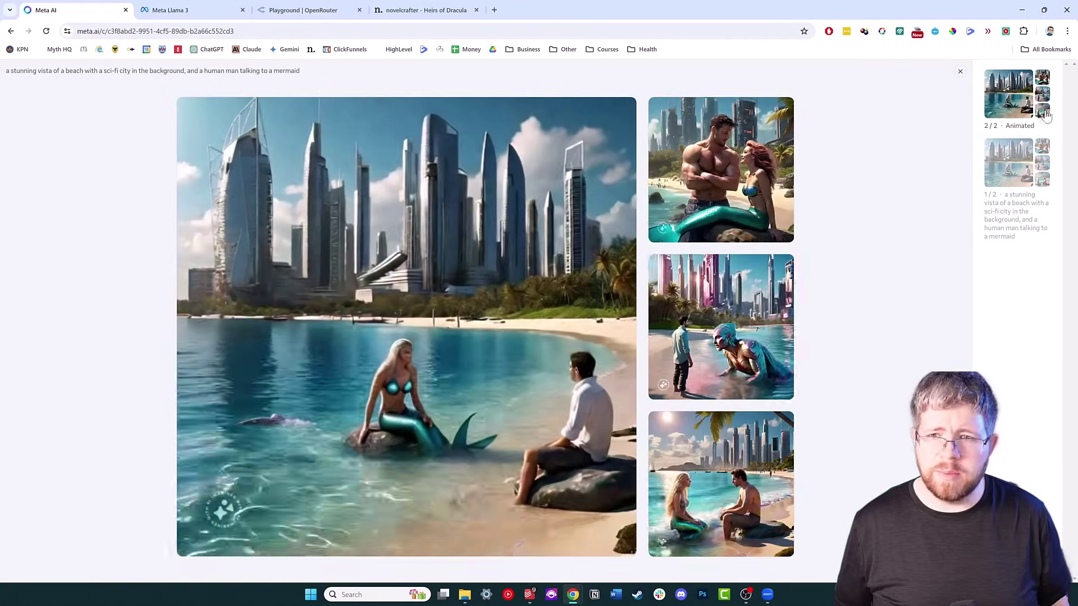
{"action": "left_click", "coordinate": [749, 315]}
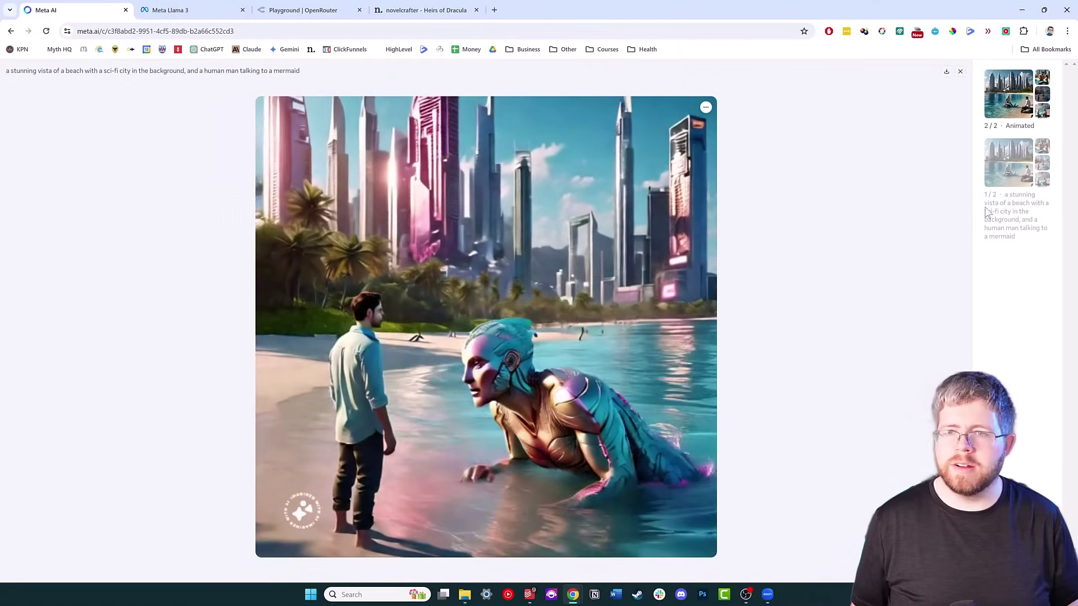
{"action": "key", "text": "Right"}
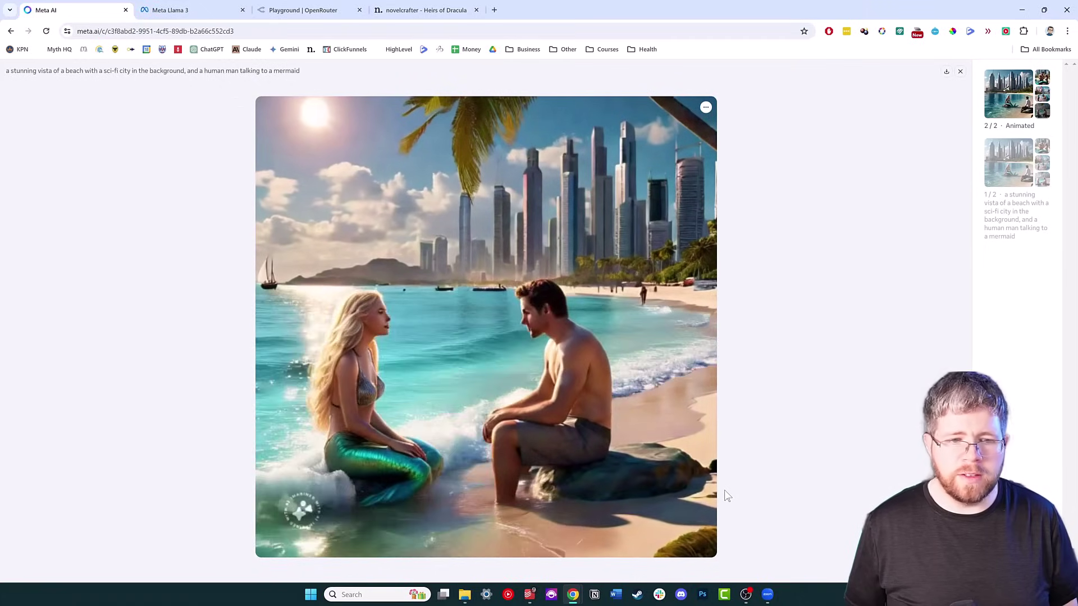
{"action": "left_click", "coordinate": [960, 71]}
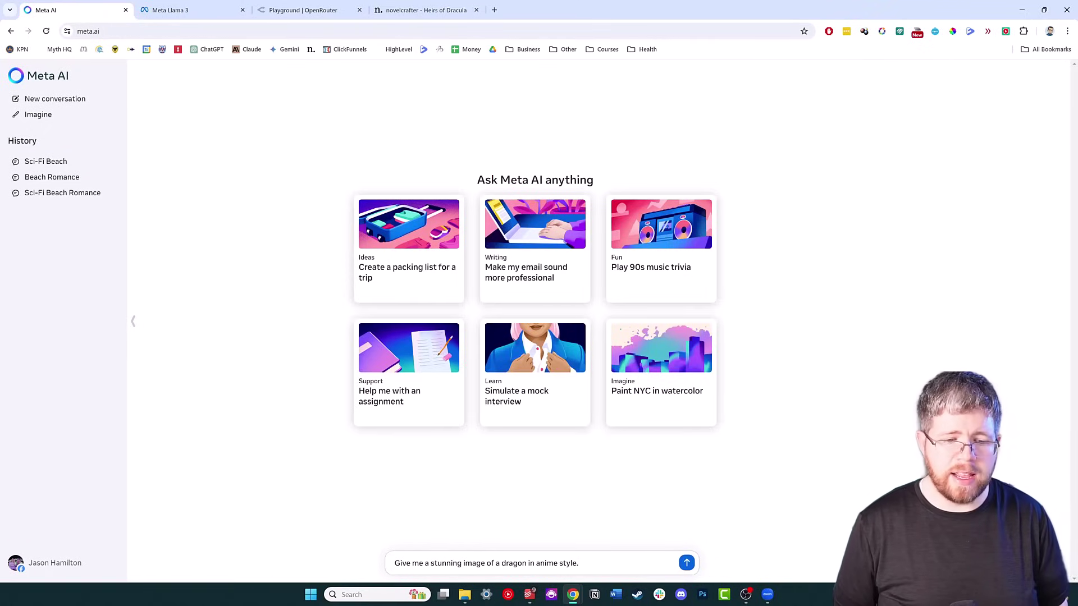
Send the anime dragon image request and enlarge the red dragon image
{"action": "key", "text": "Return"}
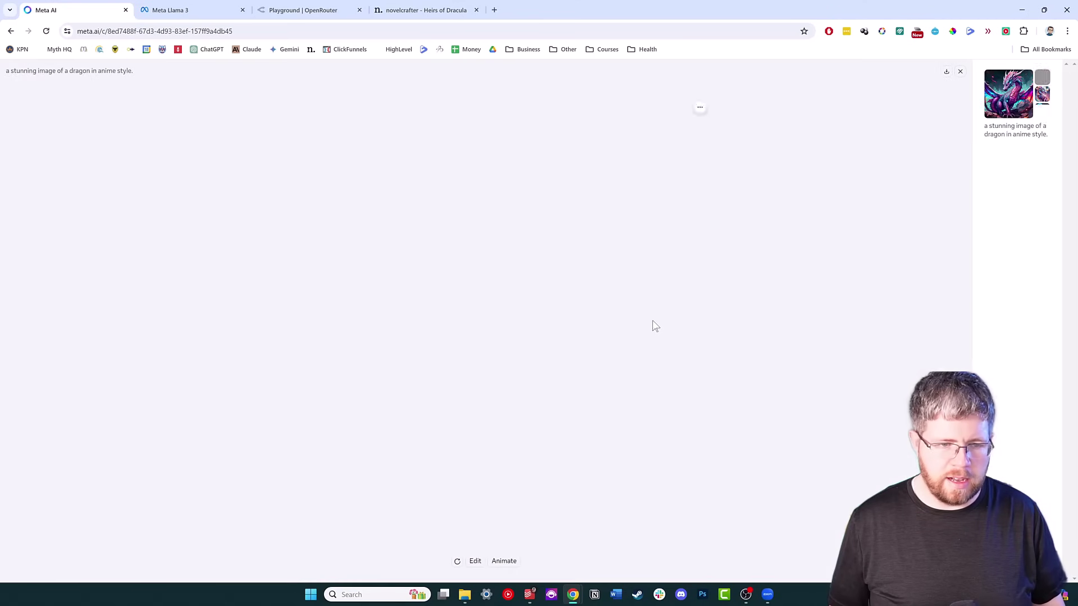
{"action": "left_click", "coordinate": [664, 321]}
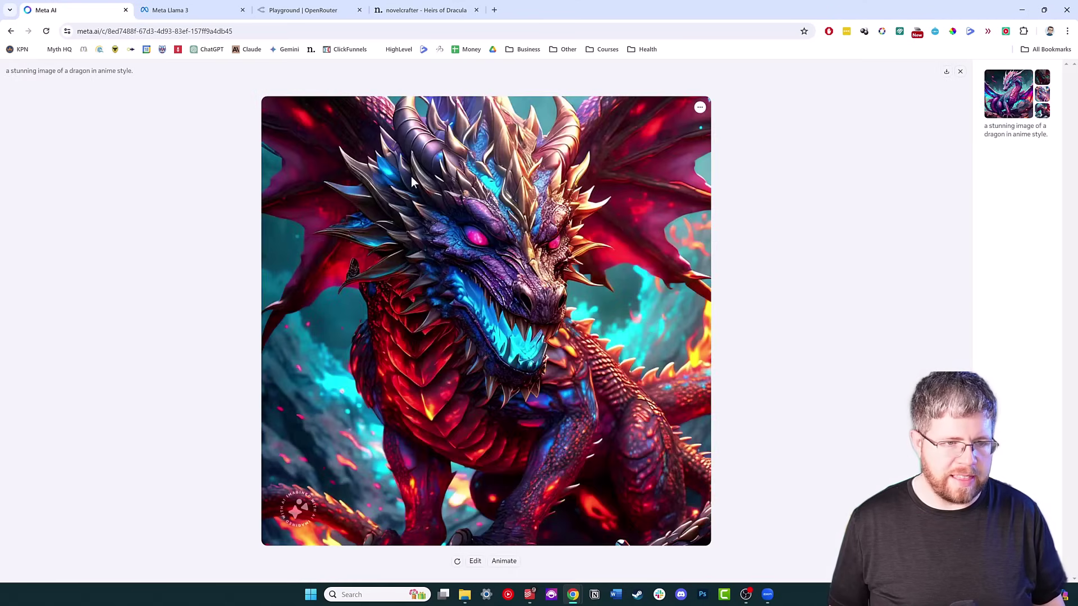
{"action": "key", "text": "Escape"}
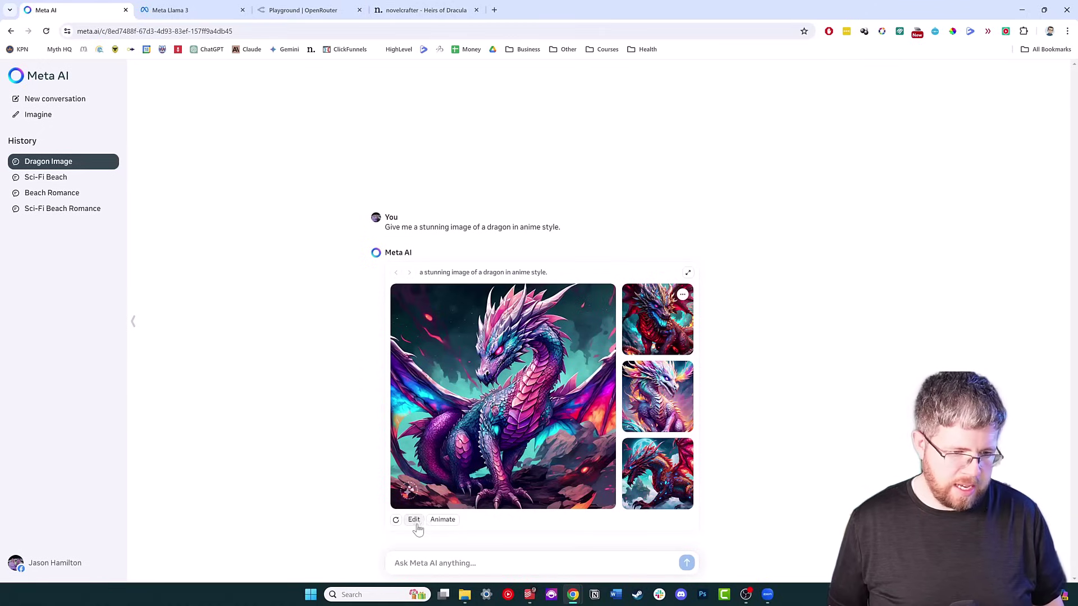
Animate the four dragon images and view the red dragon full screen
{"action": "left_click", "coordinate": [442, 520]}
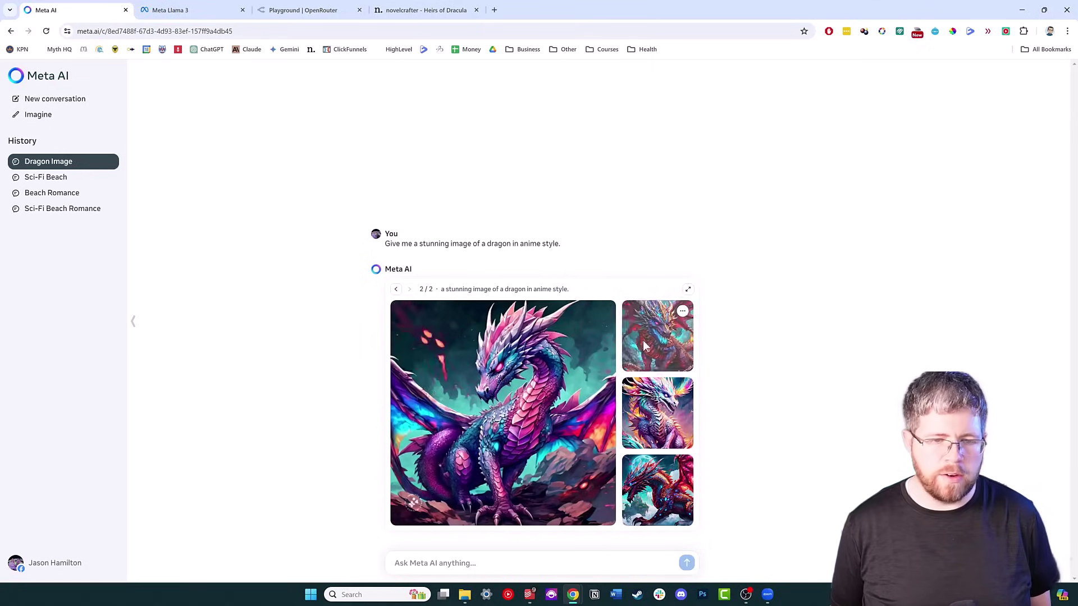
{"action": "left_click", "coordinate": [673, 432]}
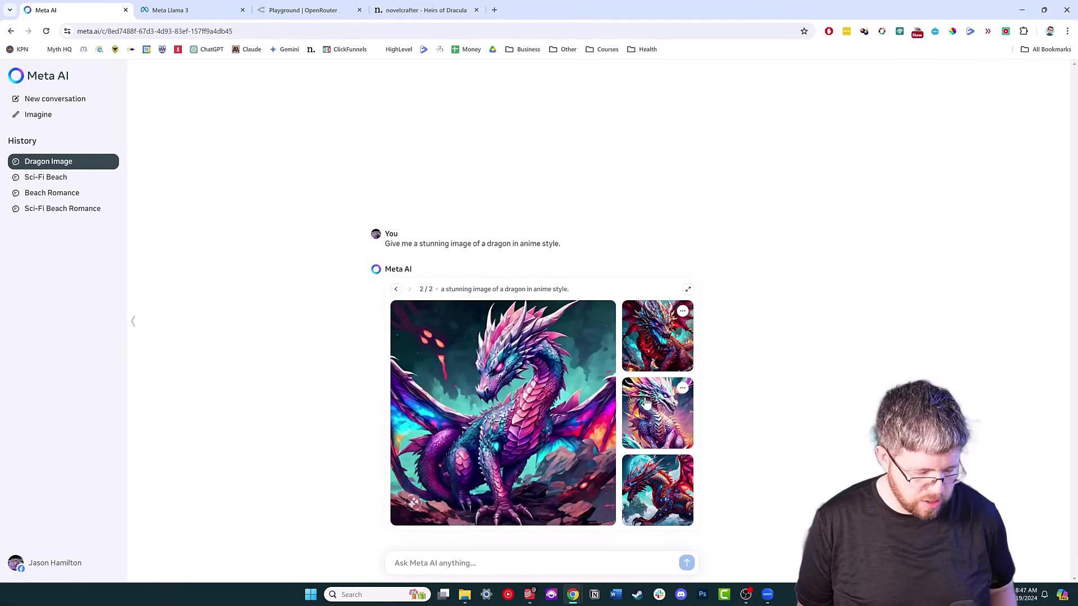
{"action": "mouse_move", "coordinate": [649, 410]}
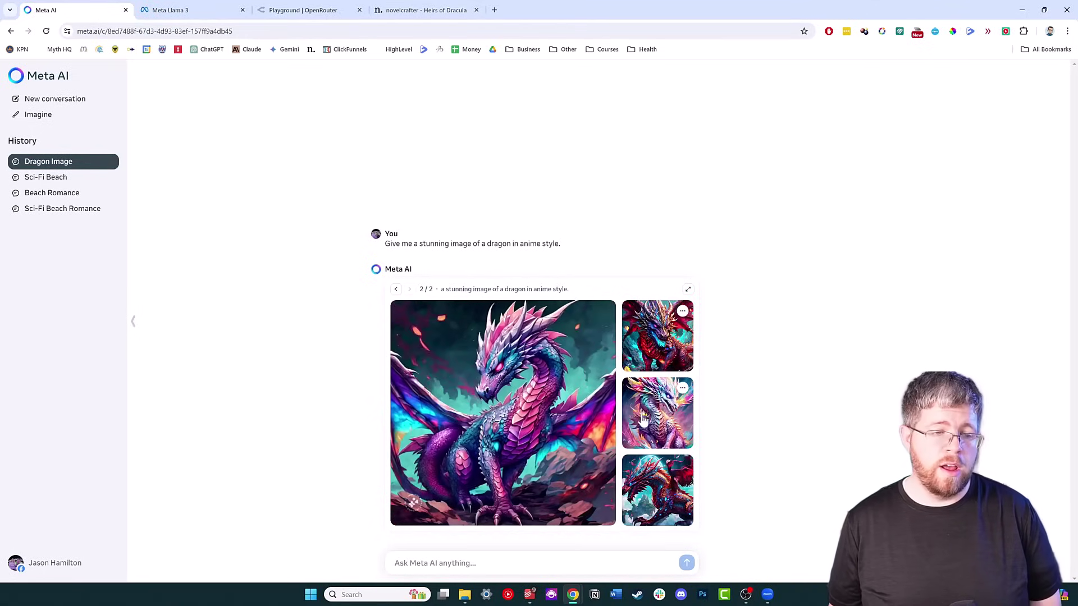
{"action": "mouse_move", "coordinate": [544, 424]}
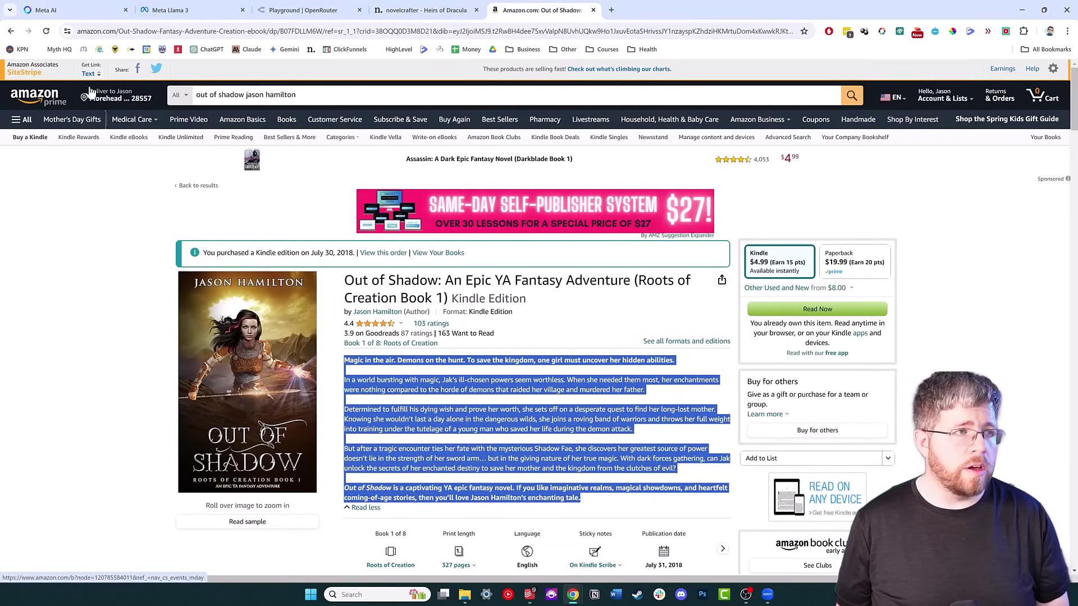
Return to the Meta AI tab and put the cursor in the Ask Meta AI box
{"action": "left_click", "coordinate": [73, 10]}
{"action": "left_click", "coordinate": [495, 567]}
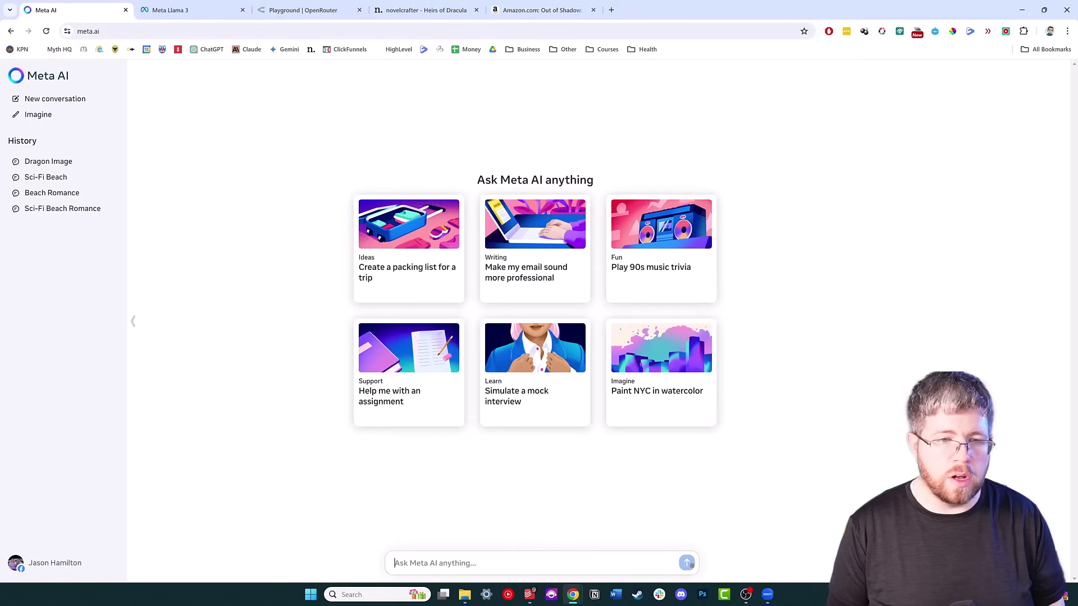
Ask for 20 high-performing Facebook ad headlines based on the pasted Out of Shadow book description
{"action": "type", "text": "Given the follow"}
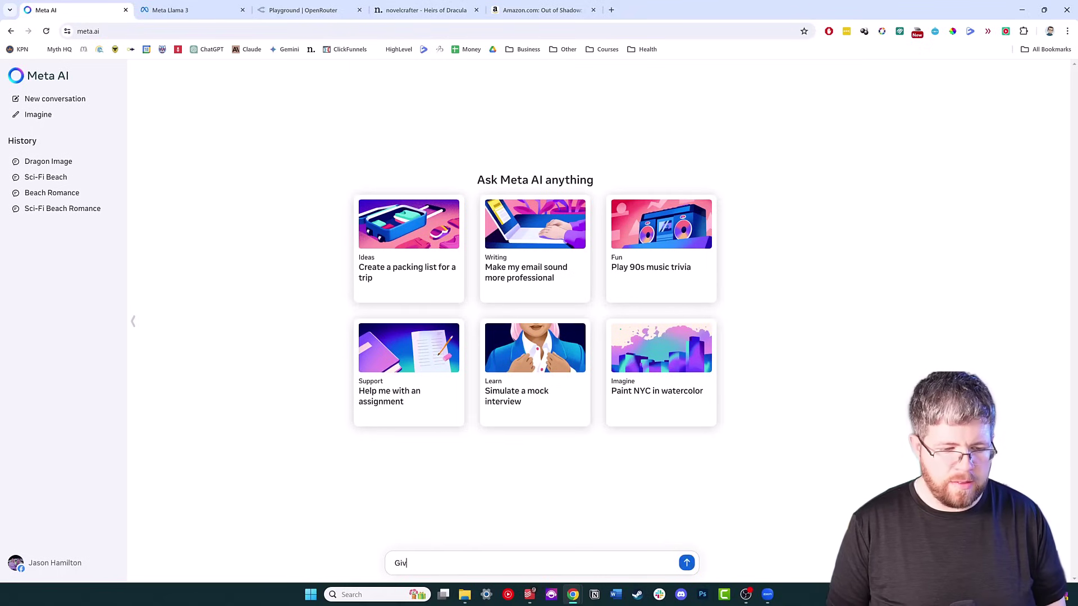
{"action": "type", "text": "ing book description, craft 20 high-performing ad headlines for a Facebook Ad."}
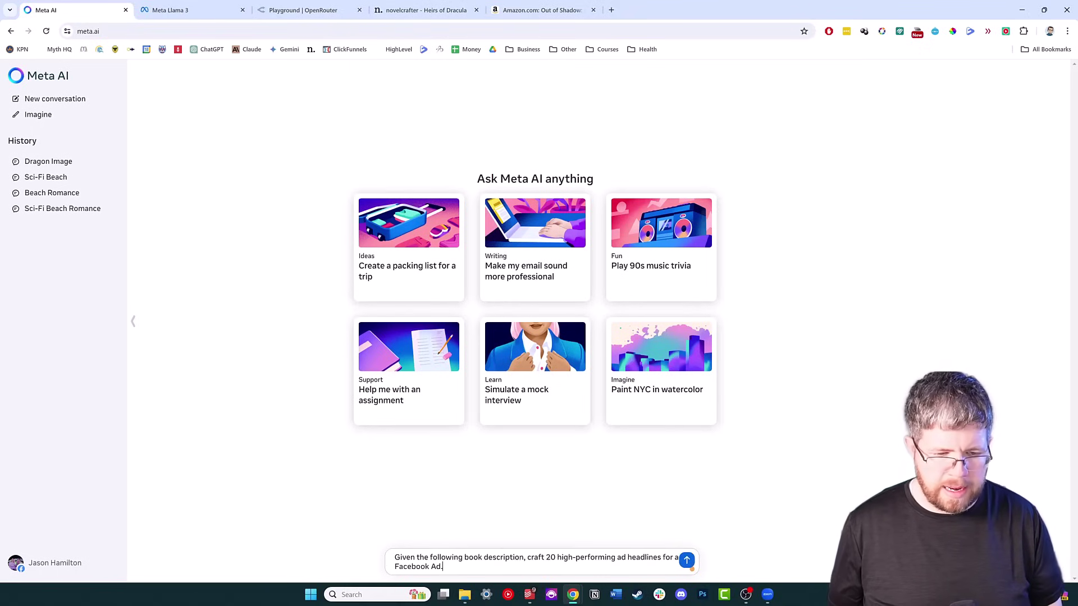
{"action": "key", "text": "shift+Return"}
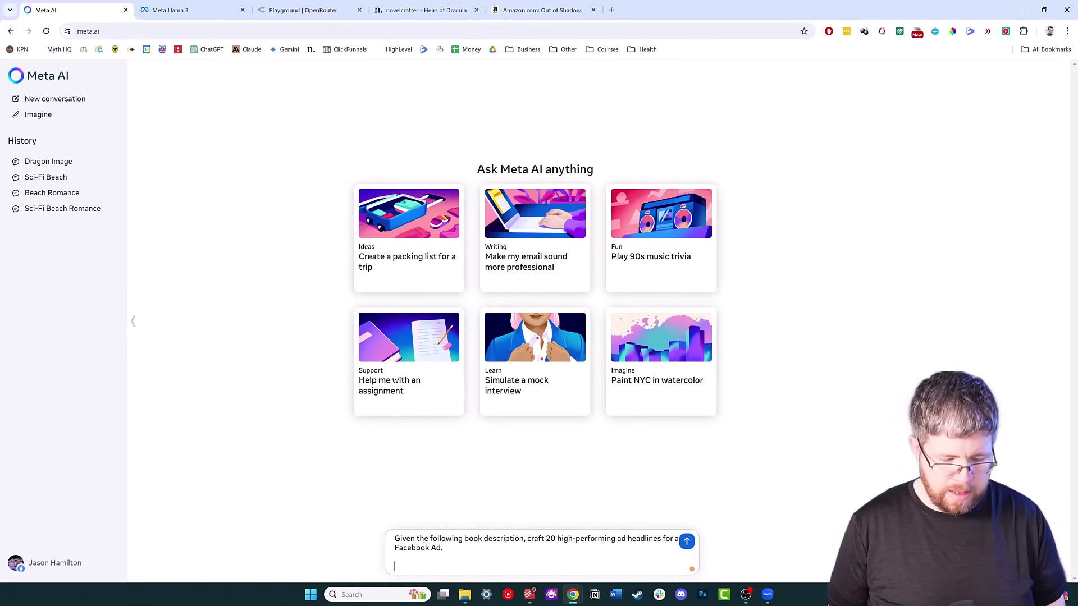
{"action": "key", "text": "ctrl+v"}
{"action": "key", "text": "Return"}
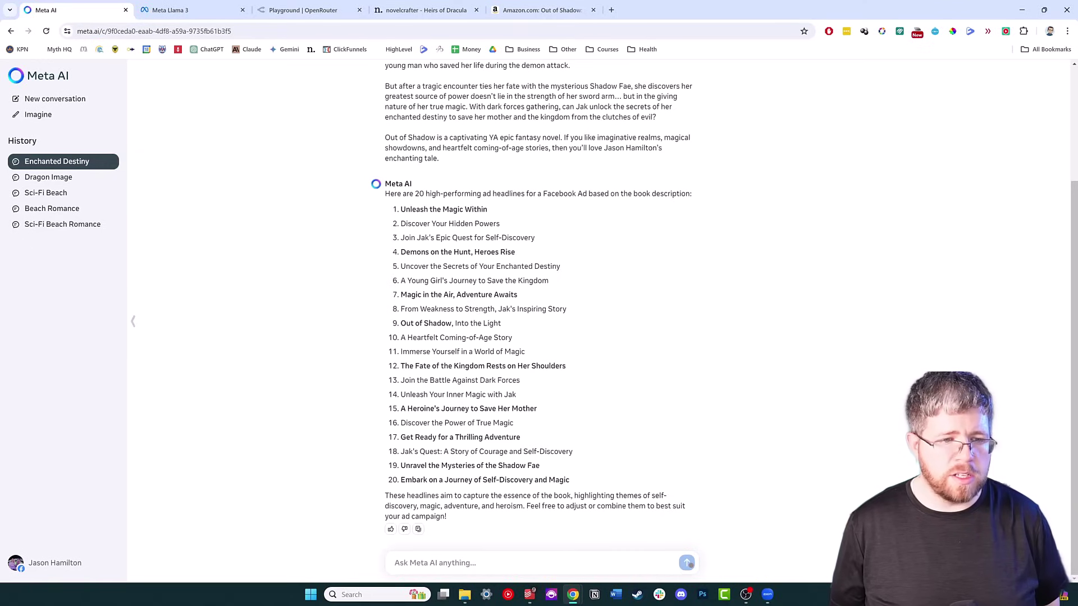
Begin a follow-up prompt, highlighting 'Into the Light' in headline 9 for reference
{"action": "left_click", "coordinate": [395, 562]}
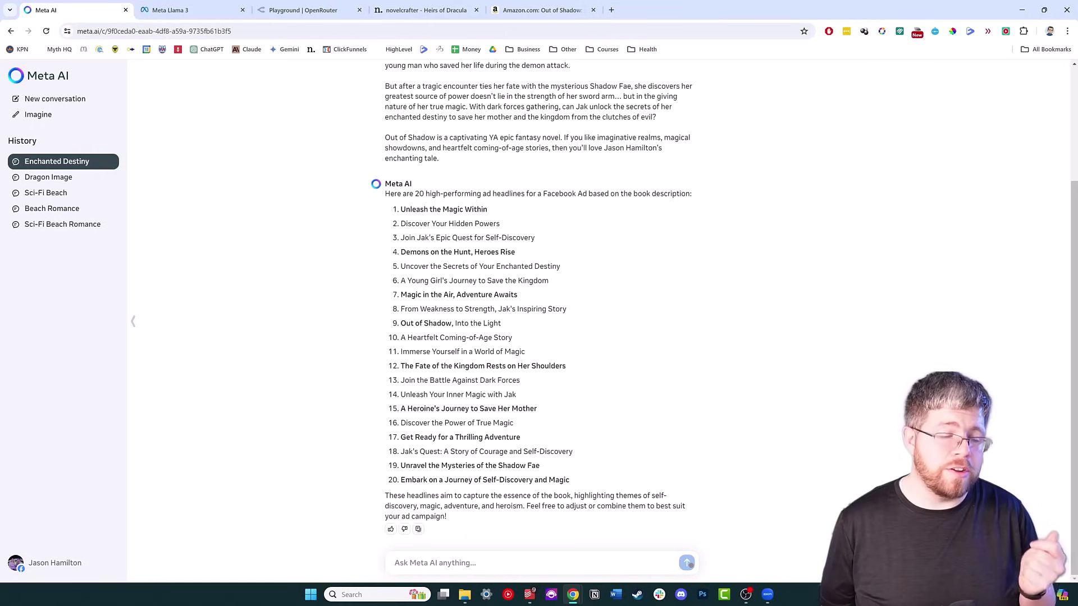
{"action": "left_click_drag", "start_coordinate": [401, 324], "coordinate": [429, 324]}
{"action": "left_click_drag", "start_coordinate": [500, 324], "coordinate": [455, 324]}
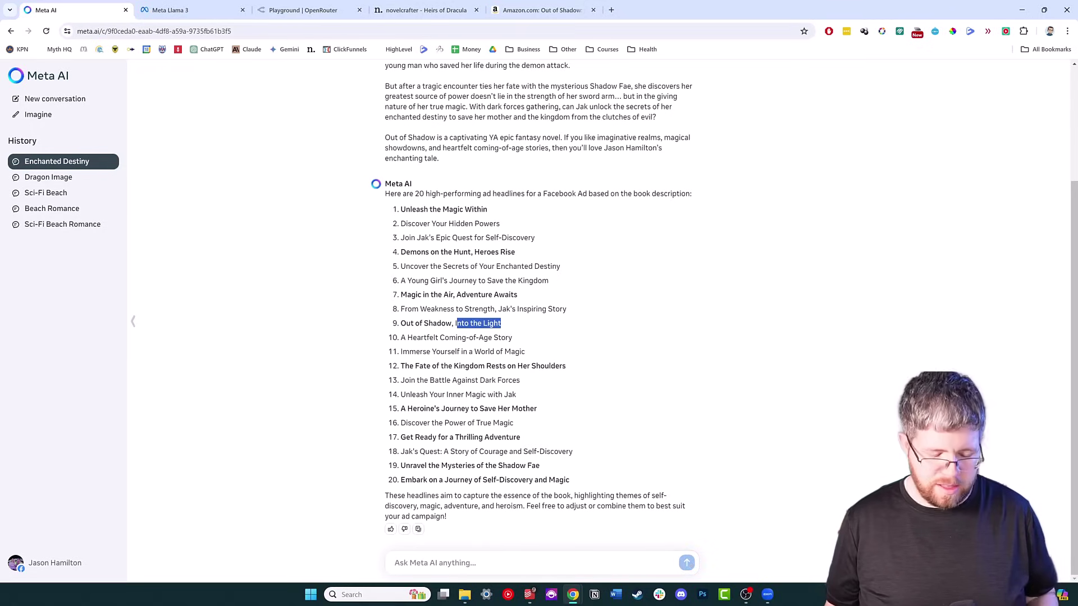
{"action": "left_click", "coordinate": [456, 324]}
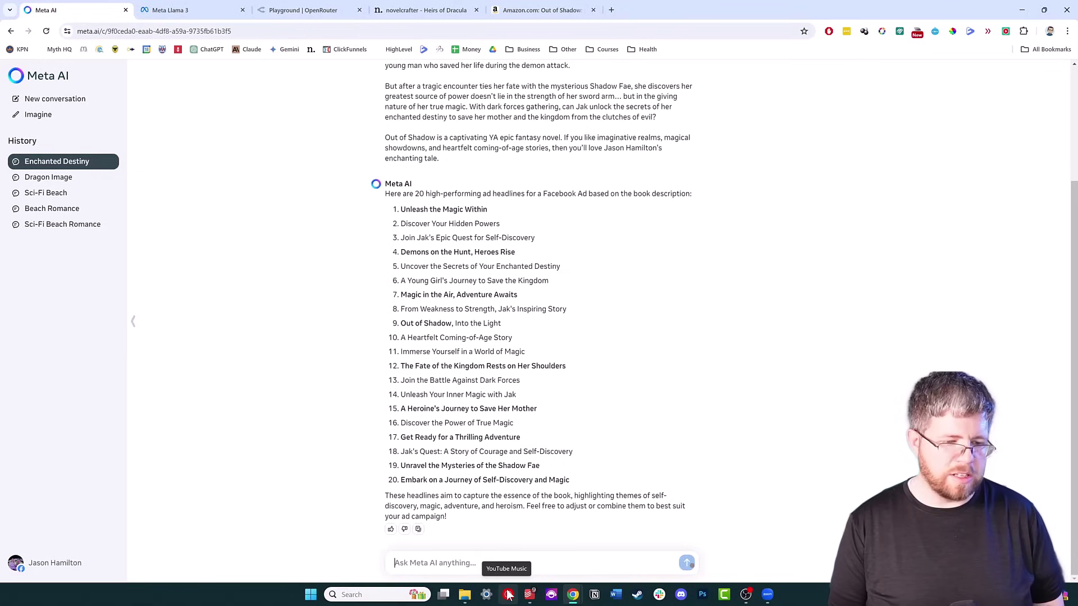
Send the mystery-and-intrigue headline follow-up, then highlight headlines 4, 7 and 8 in the reply
{"action": "type", "text": "Try again and make sure the headline has a good hook and creates a sense of mystery that will intrigue a potential buyer to click."}
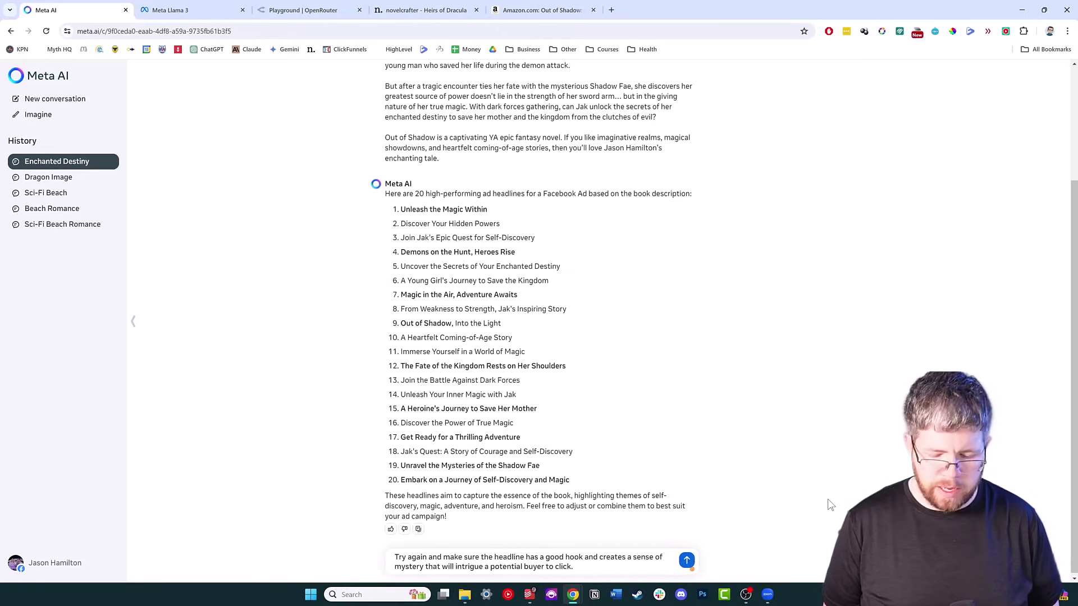
{"action": "key", "text": "Return"}
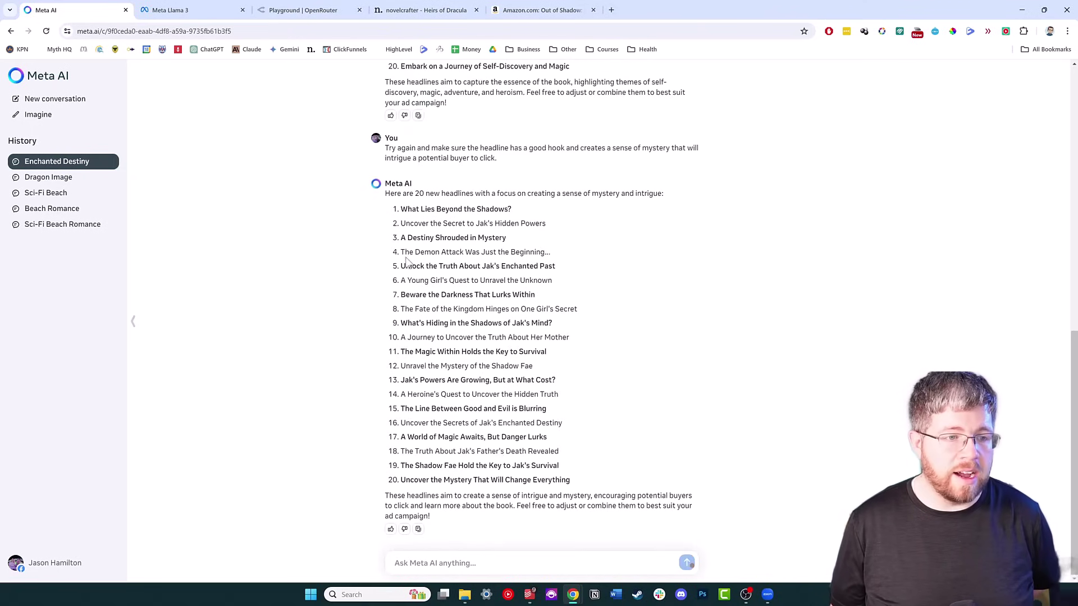
{"action": "left_click_drag", "start_coordinate": [401, 252], "coordinate": [564, 254]}
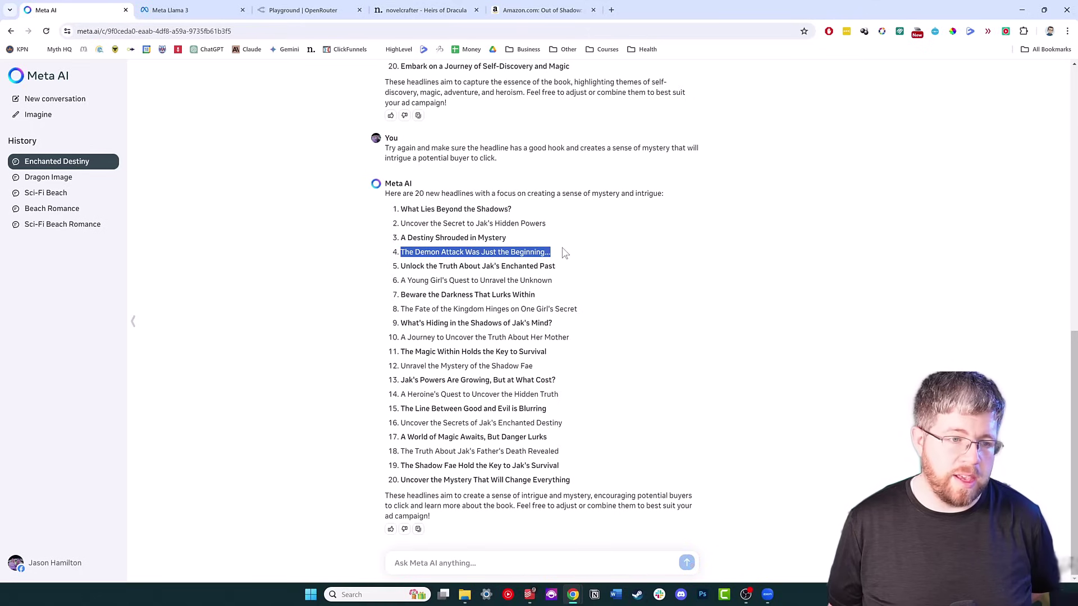
{"action": "left_click", "coordinate": [576, 295]}
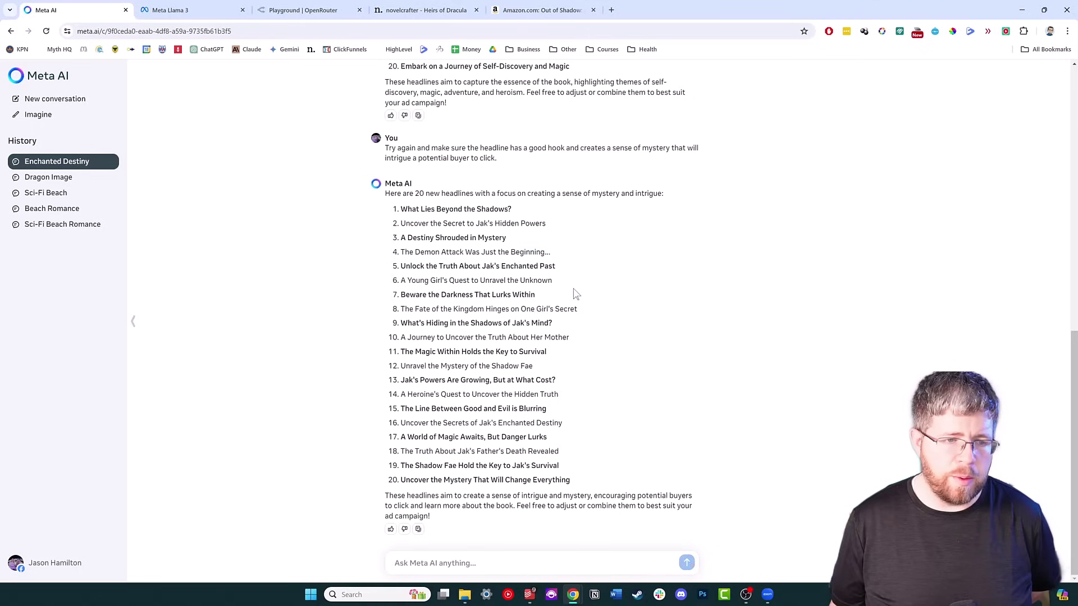
{"action": "left_click_drag", "start_coordinate": [400, 295], "coordinate": [557, 303]}
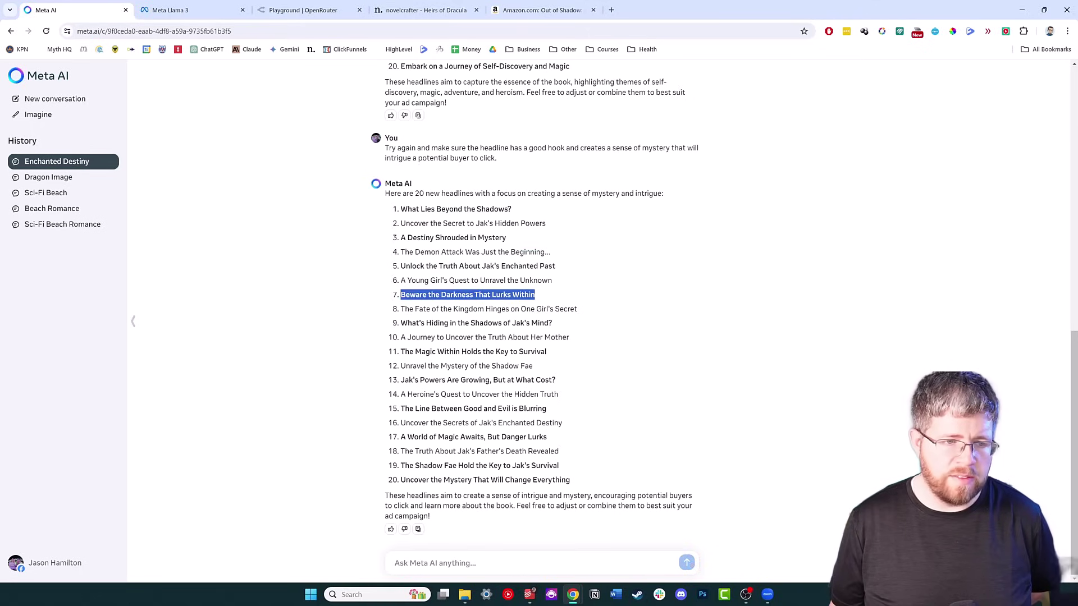
{"action": "left_click_drag", "start_coordinate": [414, 309], "coordinate": [599, 312]}
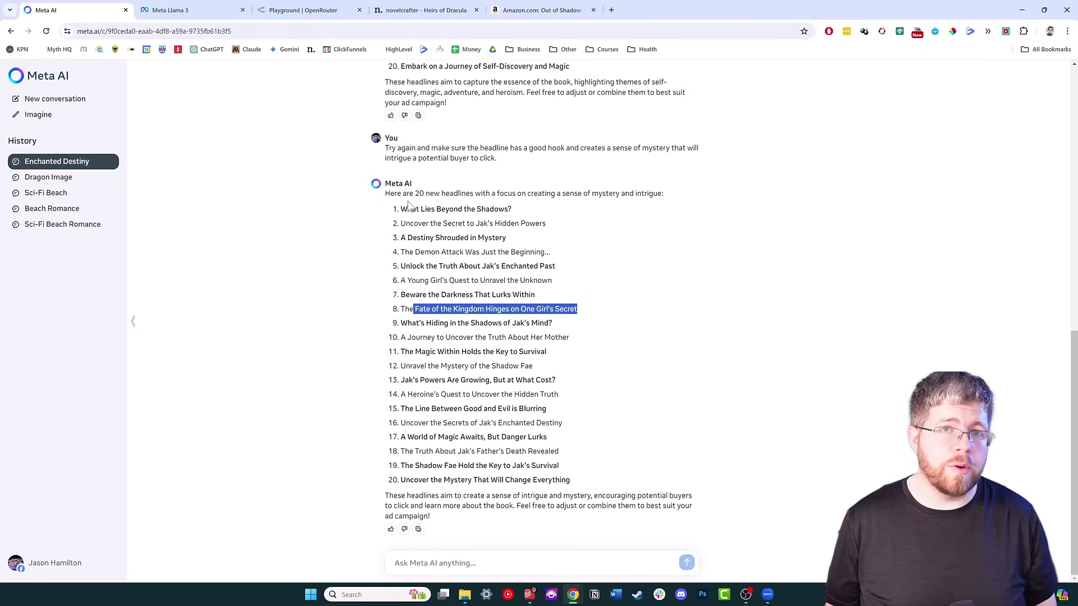
Go to the OpenRouter playground and check the LLaMA v3 8B and 70B Instruct model rows
{"action": "left_click", "coordinate": [287, 11]}
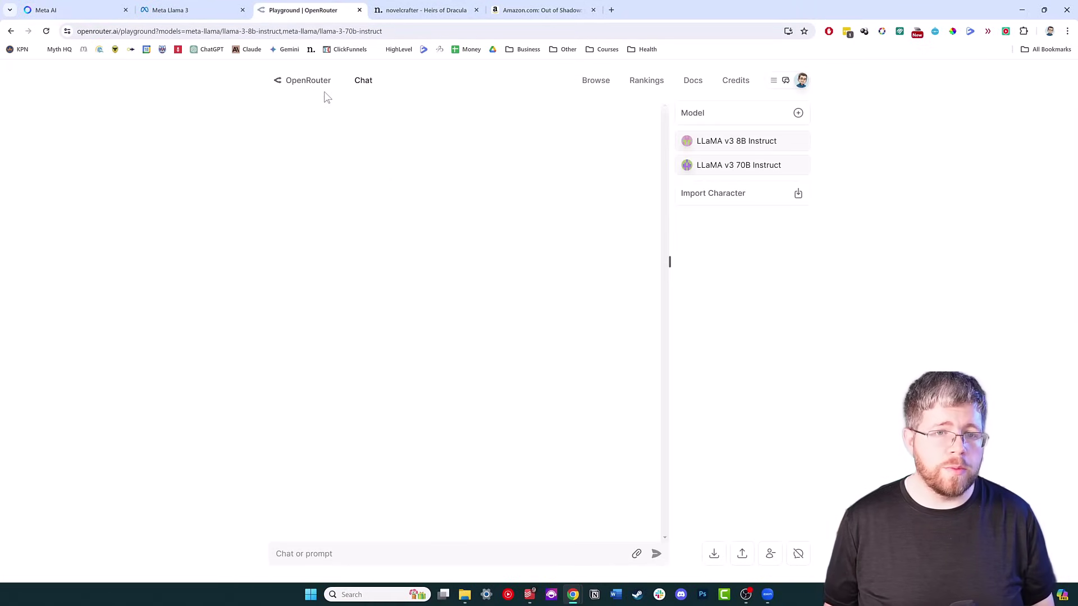
{"action": "mouse_move", "coordinate": [780, 142]}
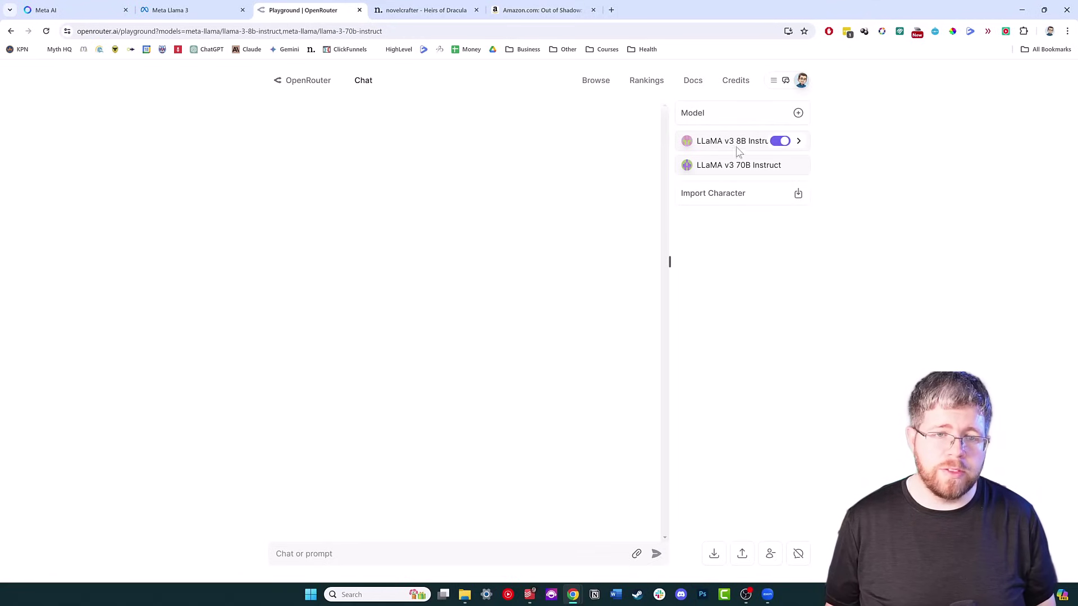
{"action": "mouse_move", "coordinate": [781, 165]}
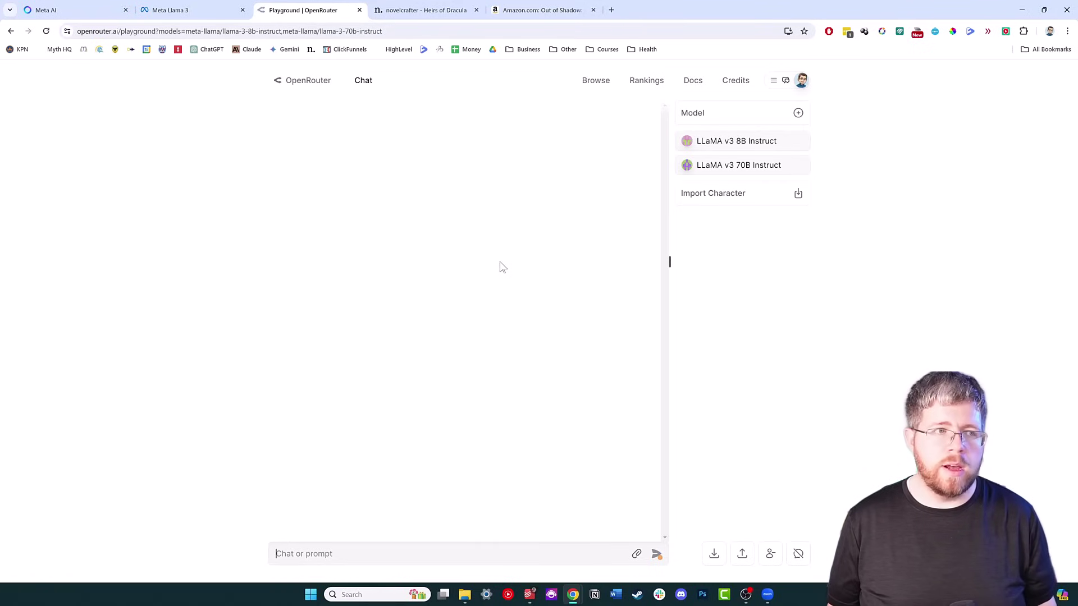
In 'Heirs of Dracula' Chapter 6, list the Generate Prose models down to the meta-llama entries
{"action": "left_click", "coordinate": [438, 15]}
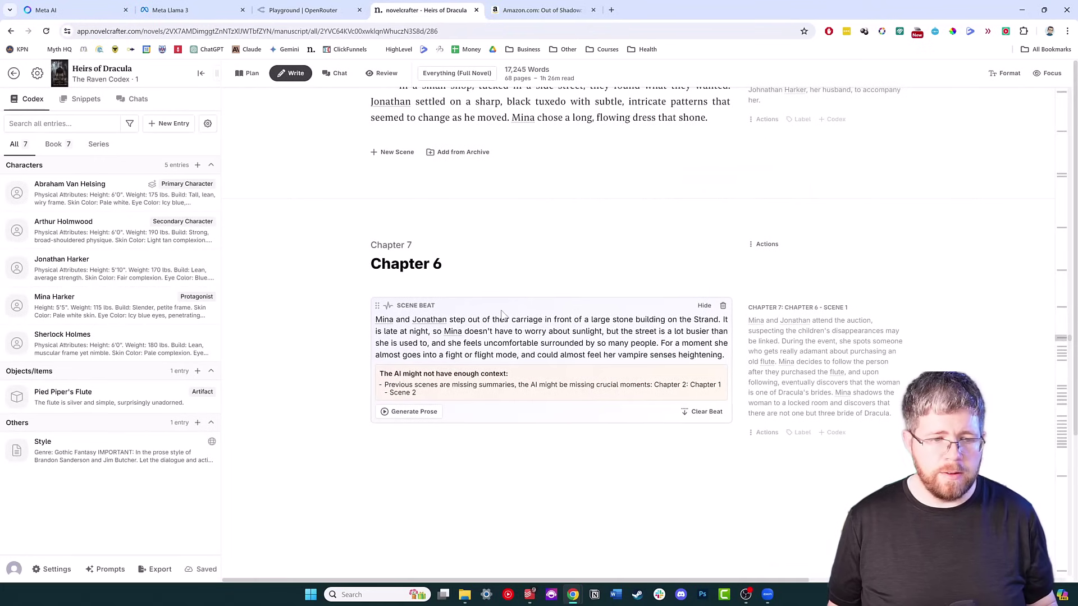
{"action": "left_click", "coordinate": [426, 413]}
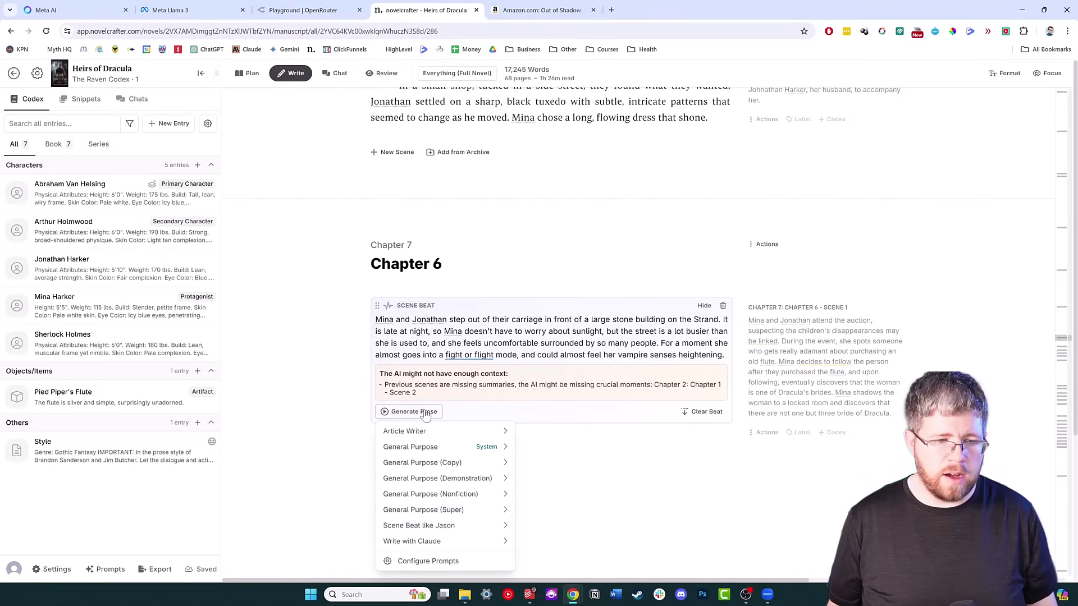
{"action": "mouse_move", "coordinate": [435, 449]}
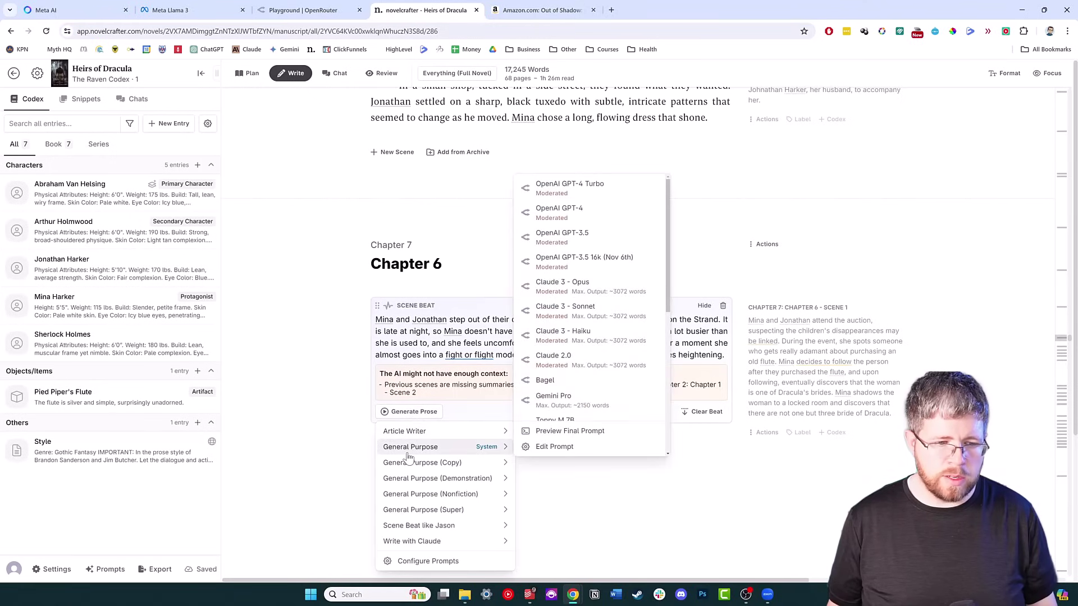
{"action": "scroll", "coordinate": [584, 404], "scroll_direction": "down", "scroll_amount": 10}
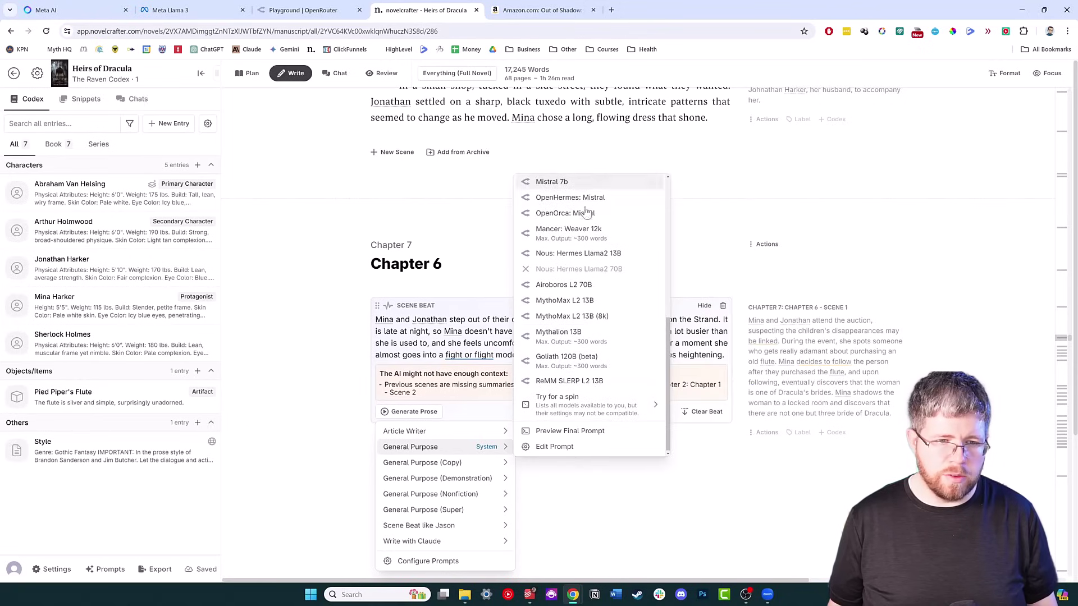
{"action": "mouse_move", "coordinate": [562, 407]}
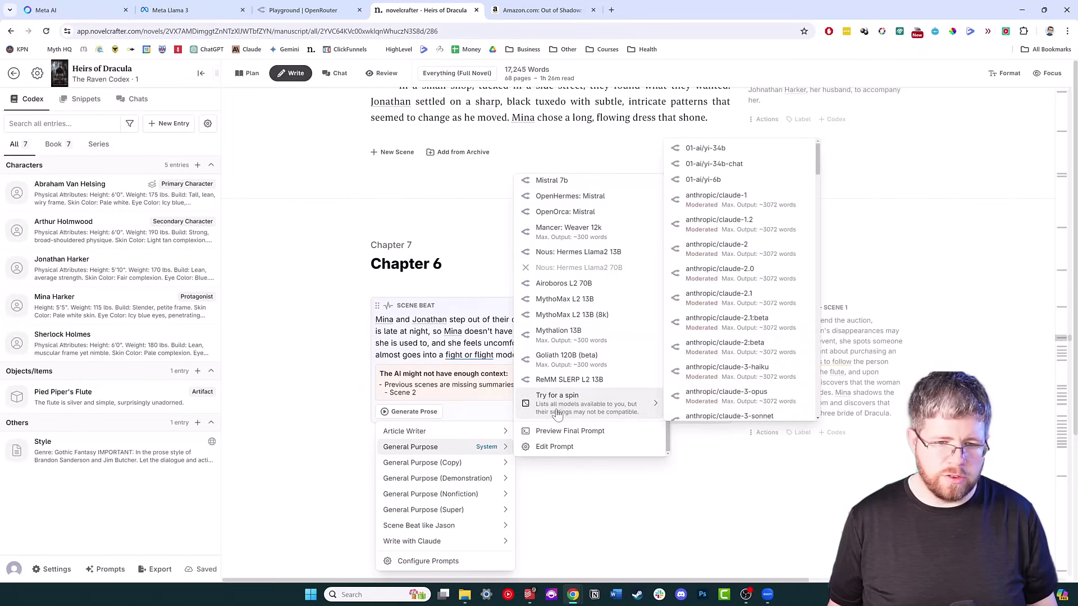
{"action": "scroll", "coordinate": [728, 328], "scroll_direction": "down", "scroll_amount": 10}
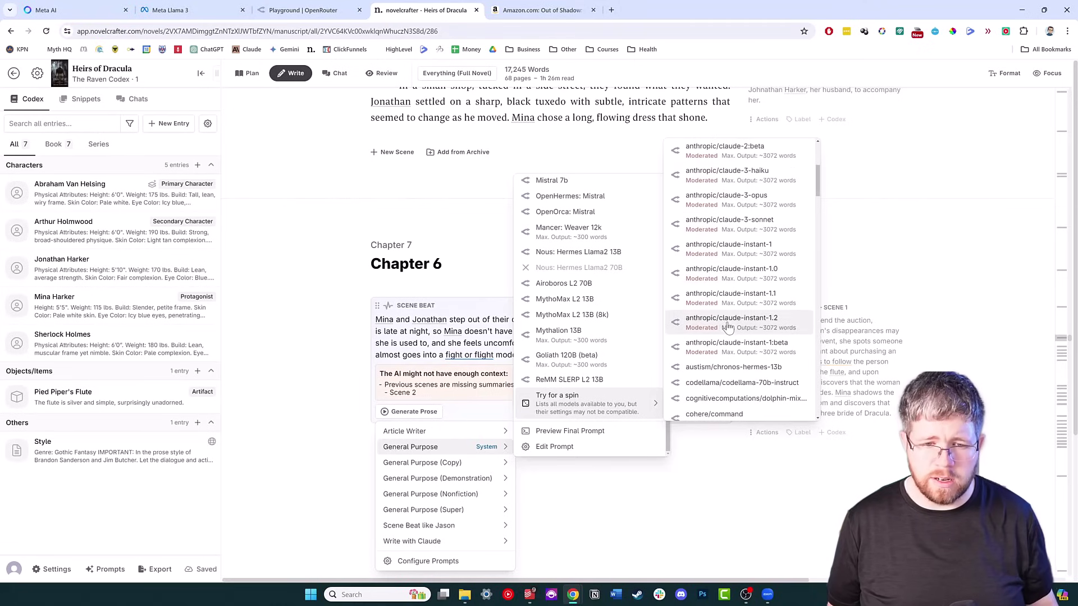
{"action": "scroll", "coordinate": [728, 325], "scroll_direction": "down", "scroll_amount": 10}
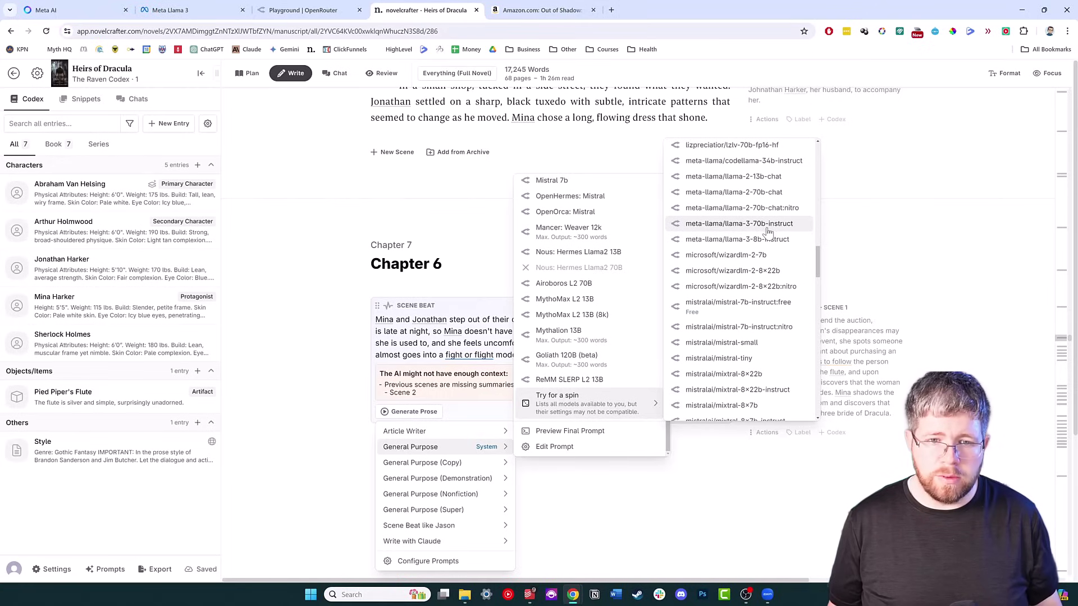
Generate the scene prose with meta-llama/llama-3-70b-instruct and select a sentence of it
{"action": "left_click", "coordinate": [786, 224]}
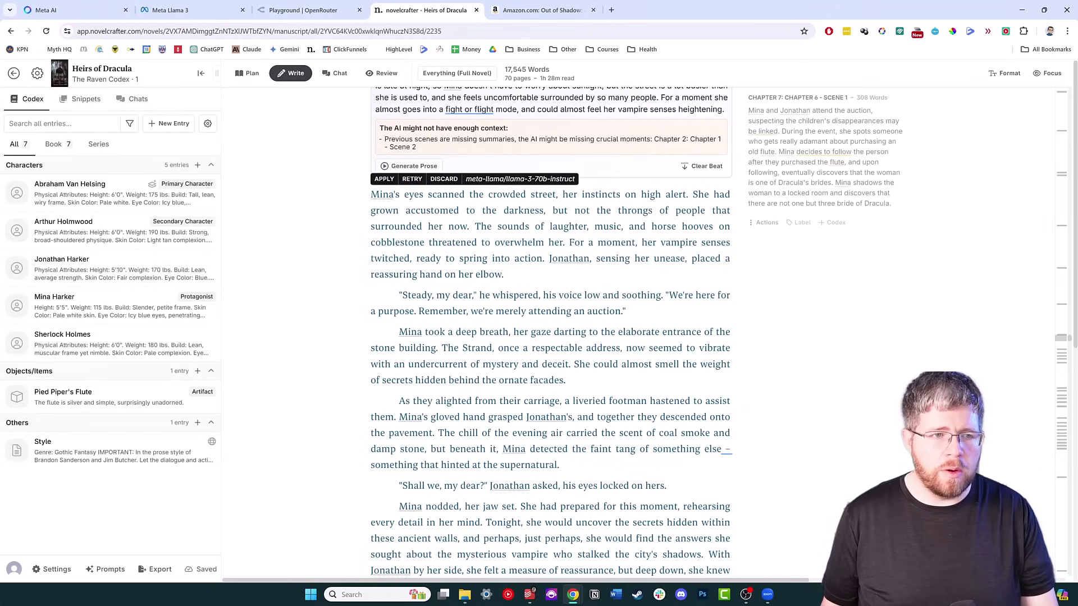
{"action": "left_click_drag", "start_coordinate": [693, 194], "coordinate": [544, 210]}
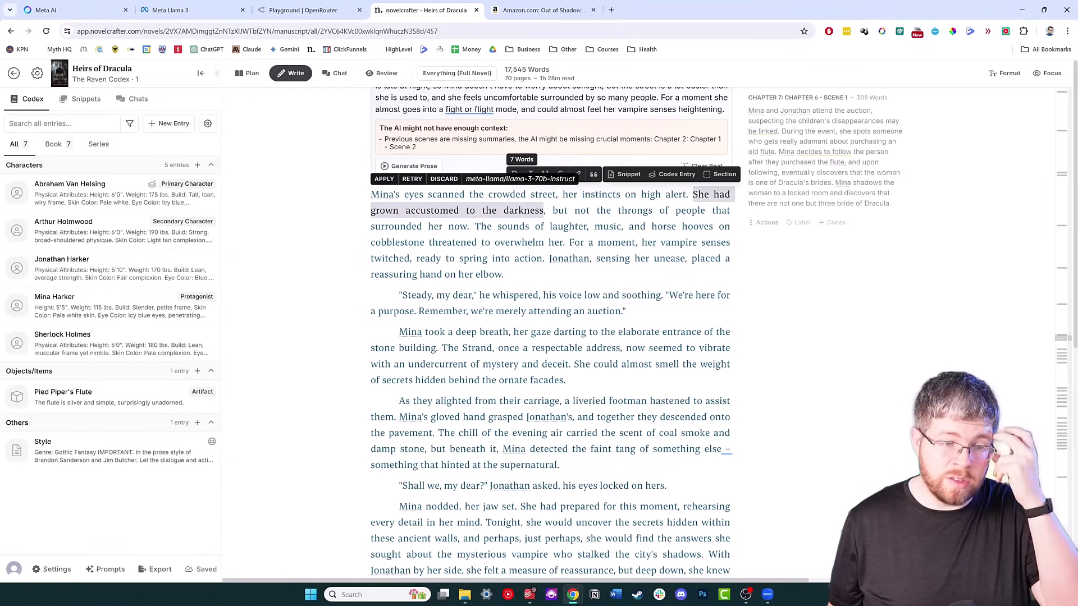
Rewrite the selected first paragraph with Show vs Tell using meta-llama/llama-3-70b-instruct
{"action": "left_click", "coordinate": [372, 226]}
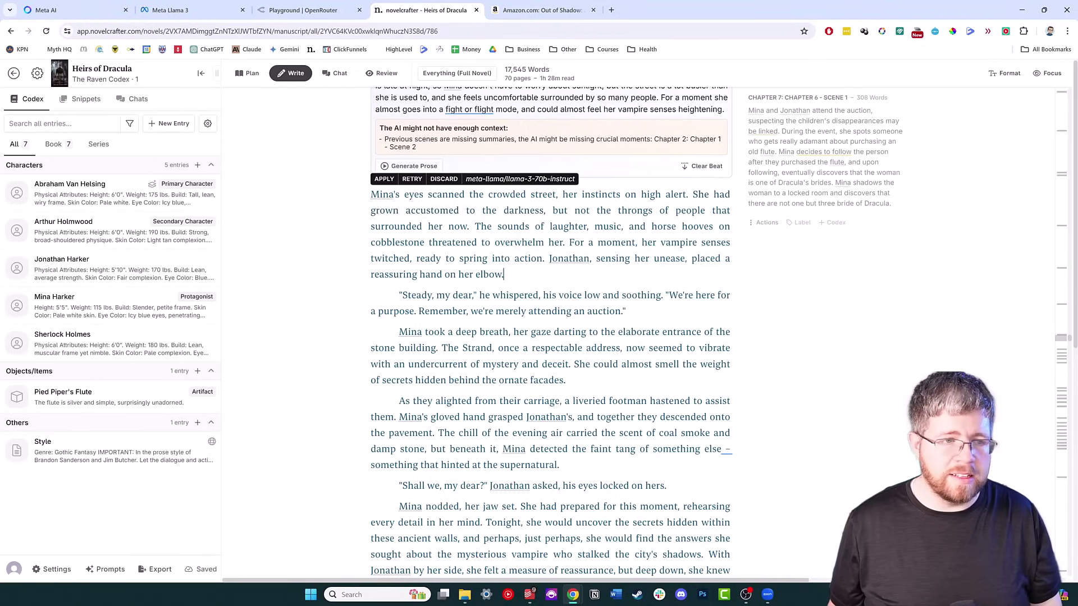
{"action": "left_click", "coordinate": [504, 275], "text": "shift"}
{"action": "left_click", "coordinate": [370, 196], "text": "shift"}
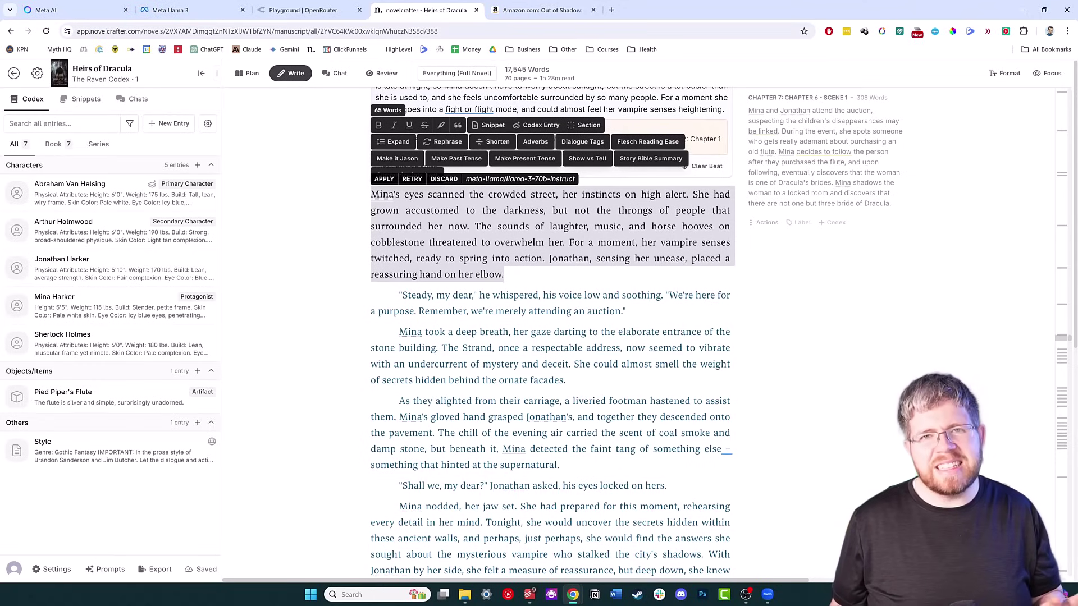
{"action": "left_click", "coordinate": [587, 158]}
{"action": "mouse_move", "coordinate": [663, 257]}
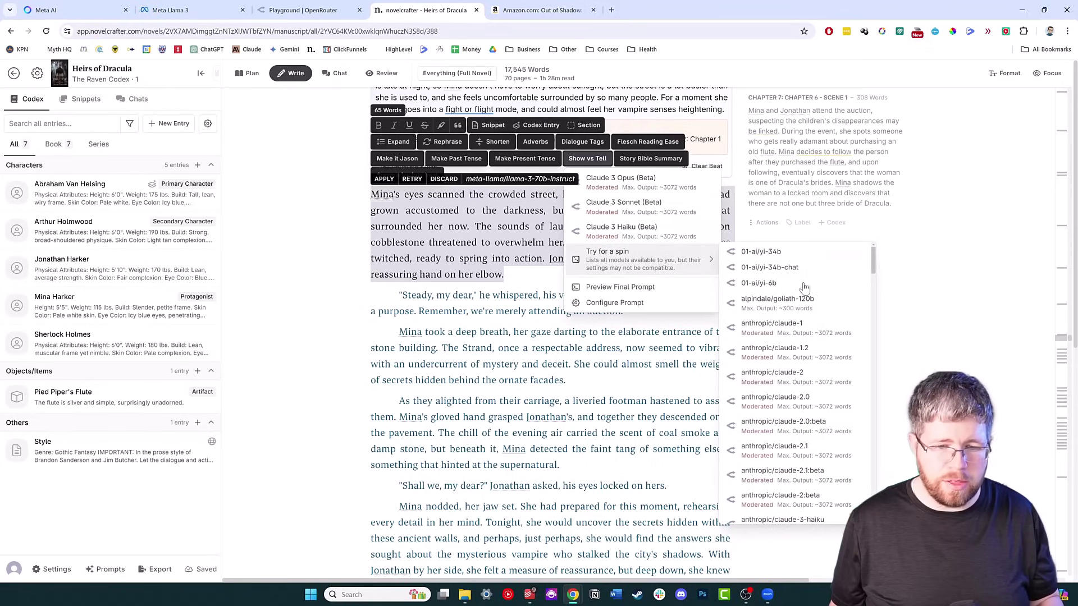
{"action": "scroll", "coordinate": [802, 366], "scroll_direction": "down", "scroll_amount": 10}
{"action": "scroll", "coordinate": [803, 366], "scroll_direction": "down", "scroll_amount": 8}
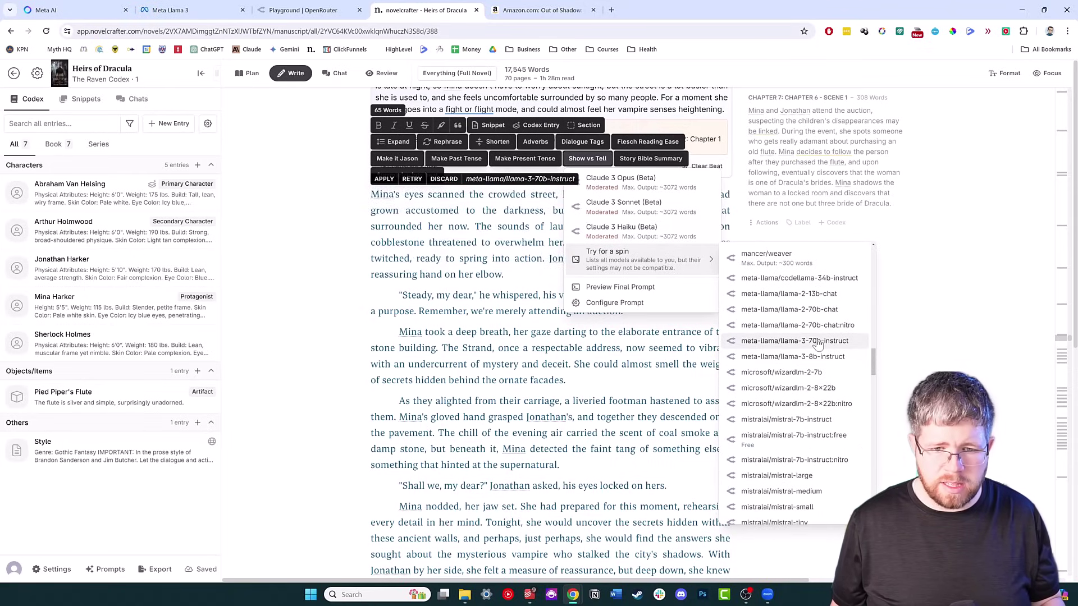
{"action": "left_click", "coordinate": [817, 342]}
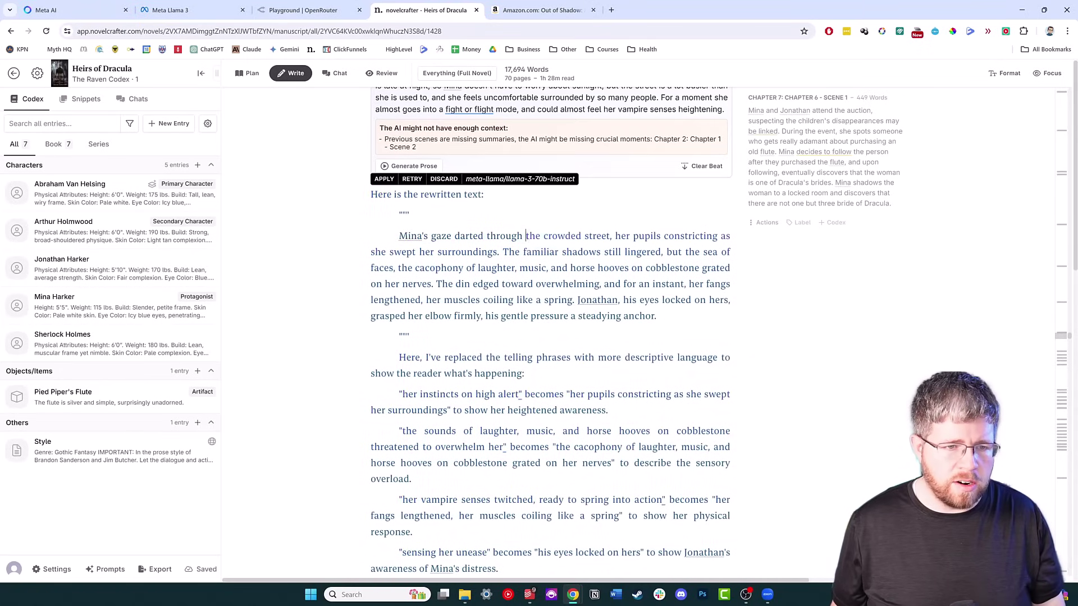
{"action": "left_click_drag", "start_coordinate": [525, 236], "coordinate": [601, 236]}
{"action": "left_click", "coordinate": [615, 236]}
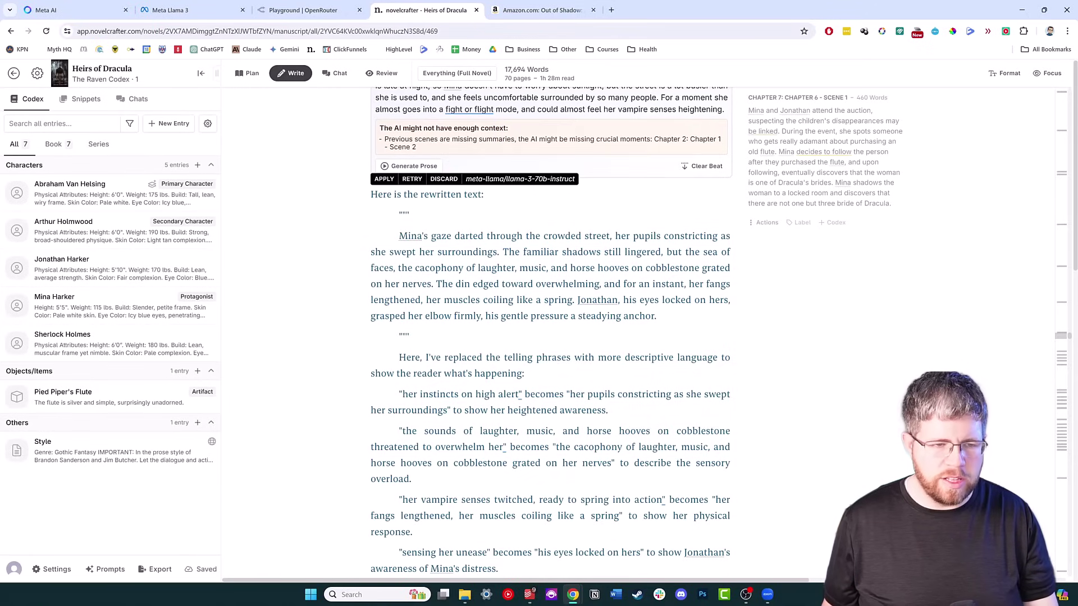
{"action": "scroll", "coordinate": [550, 331], "scroll_direction": "up", "scroll_amount": 2}
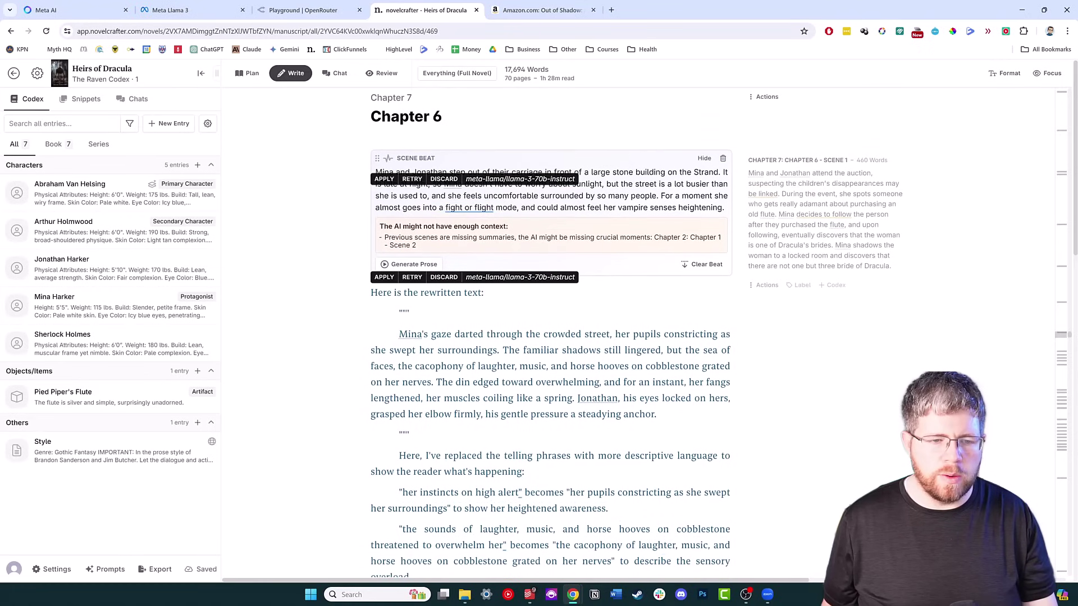
{"action": "scroll", "coordinate": [550, 337], "scroll_direction": "down", "scroll_amount": 1}
{"action": "left_click_drag", "start_coordinate": [624, 365], "coordinate": [666, 512]}
{"action": "left_click", "coordinate": [666, 512]}
{"action": "scroll", "coordinate": [666, 512], "scroll_direction": "up", "scroll_amount": 1}
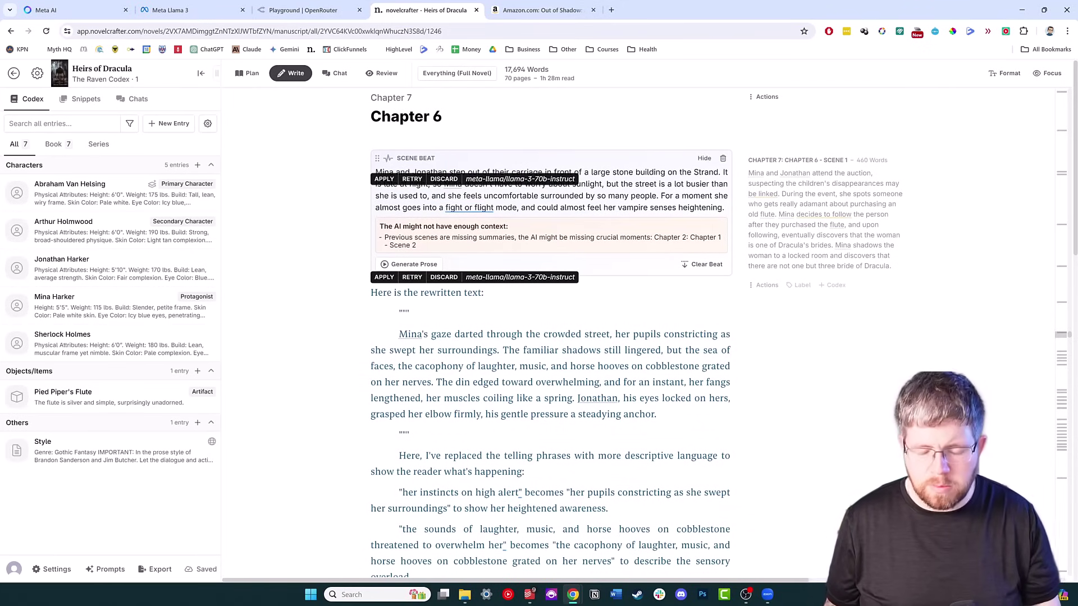
Delete the 'Here is the rewritten text:' line, then undo to strip the generated prose
{"action": "left_click_drag", "start_coordinate": [409, 313], "coordinate": [353, 304]}
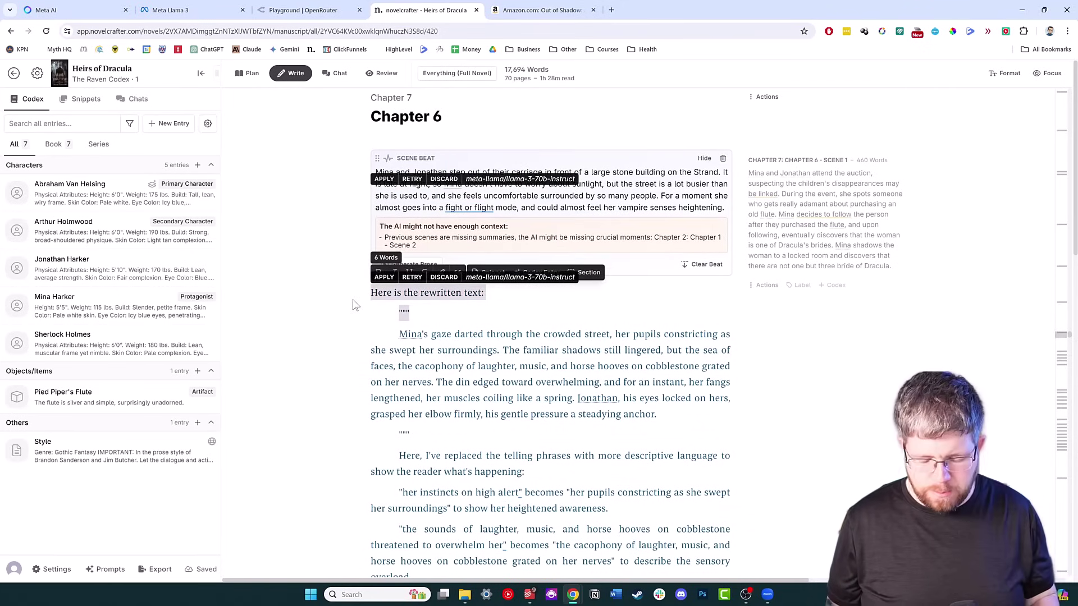
{"action": "key", "text": "BackSpace"}
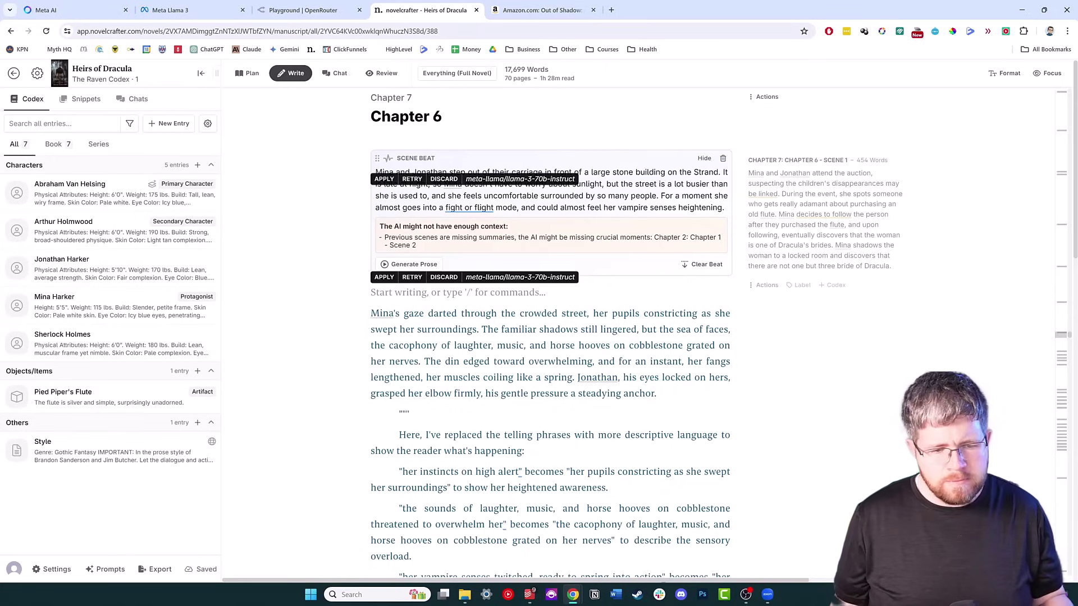
{"action": "key", "text": "ctrl+z"}
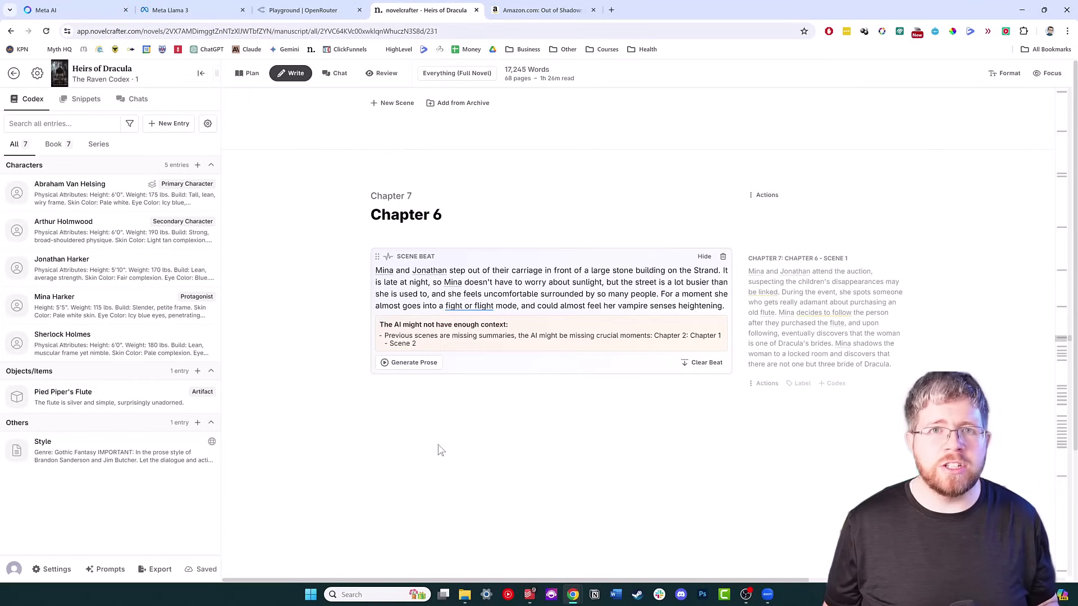
Return to the 'Enchanted Destiny' chat with its 20 mystery-focused headlines
{"action": "left_click", "coordinate": [66, 8]}
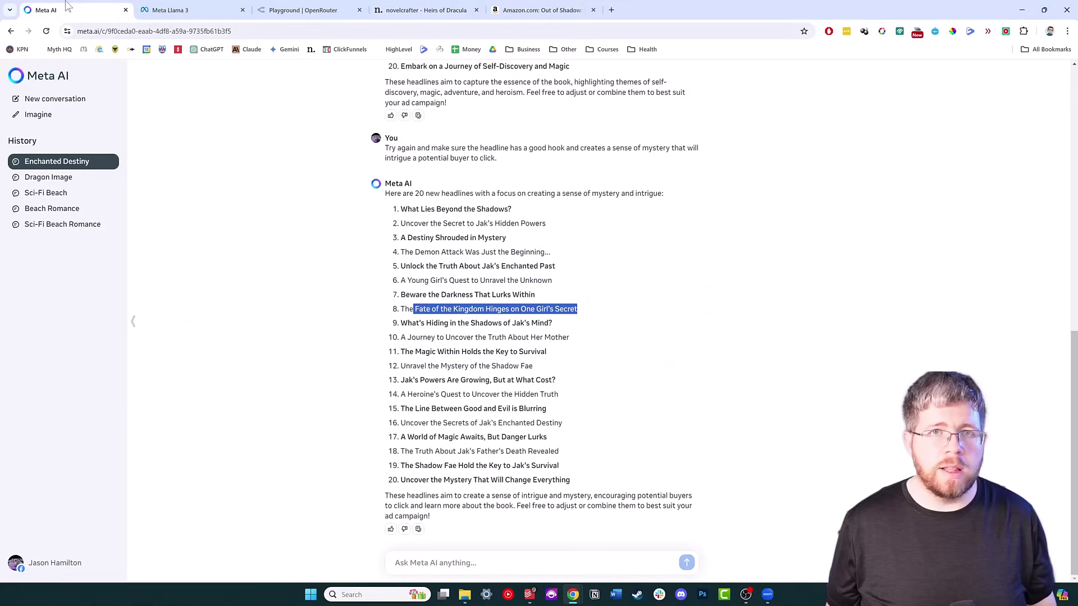